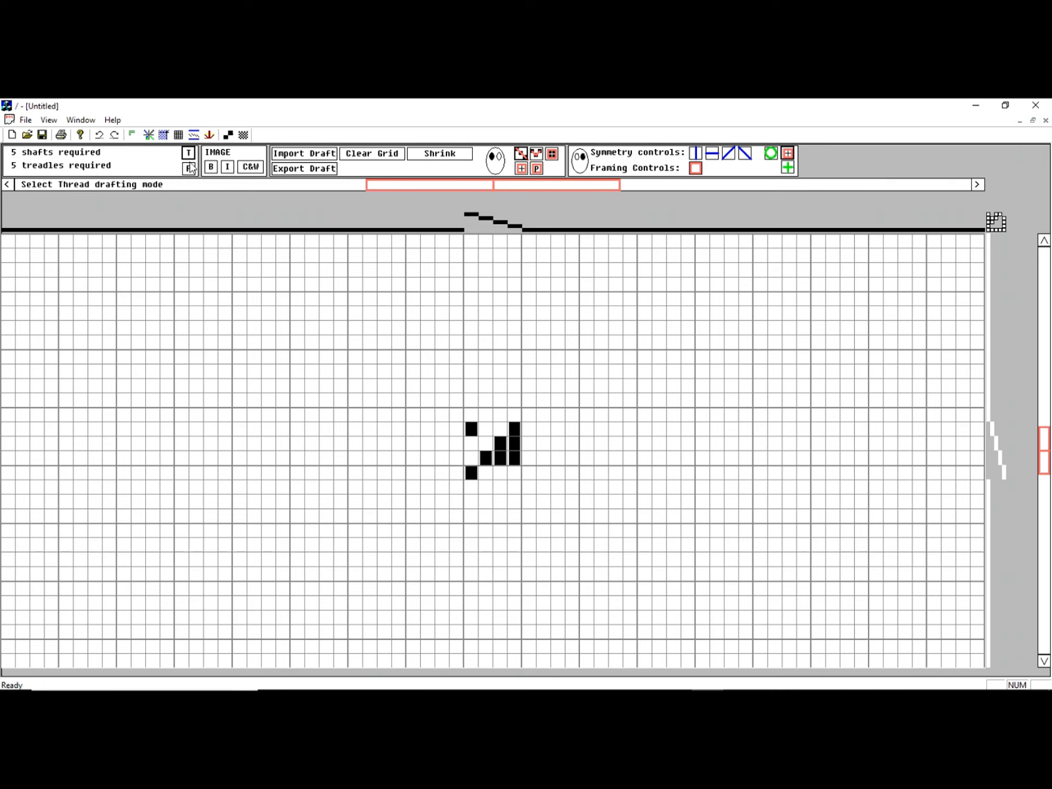
Step: Switch the entry grid to profile drafting mode and export the design as a draft
left_click(188, 168)
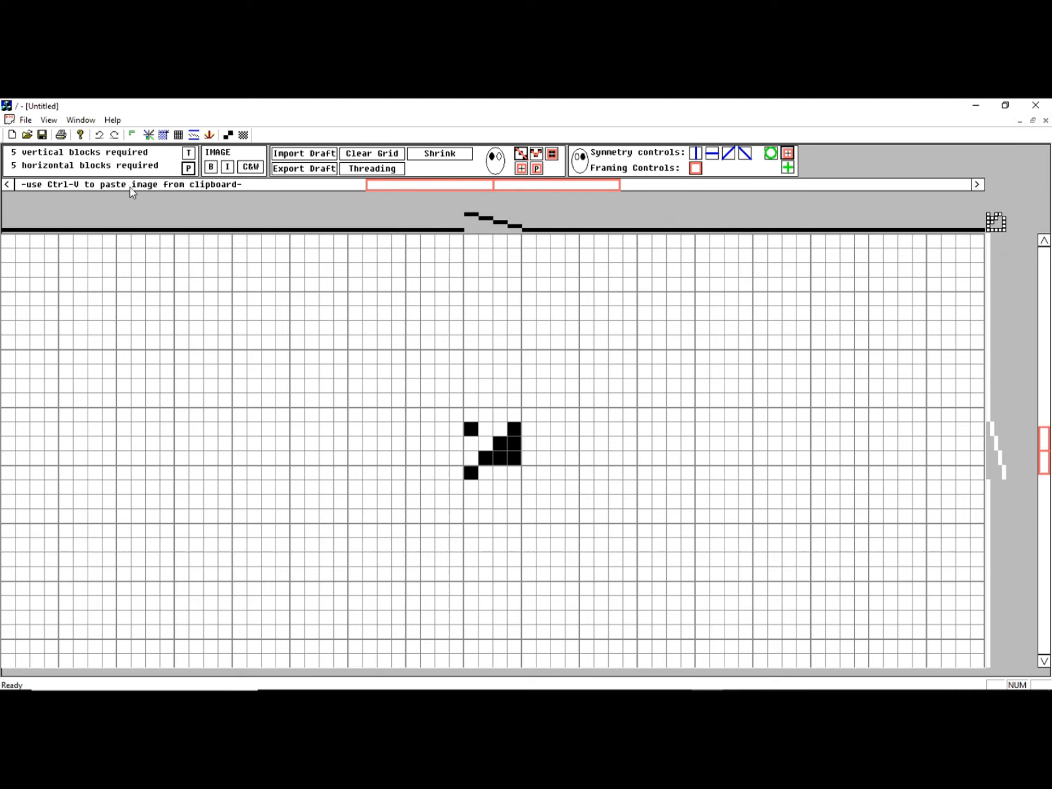
left_click(250, 163)
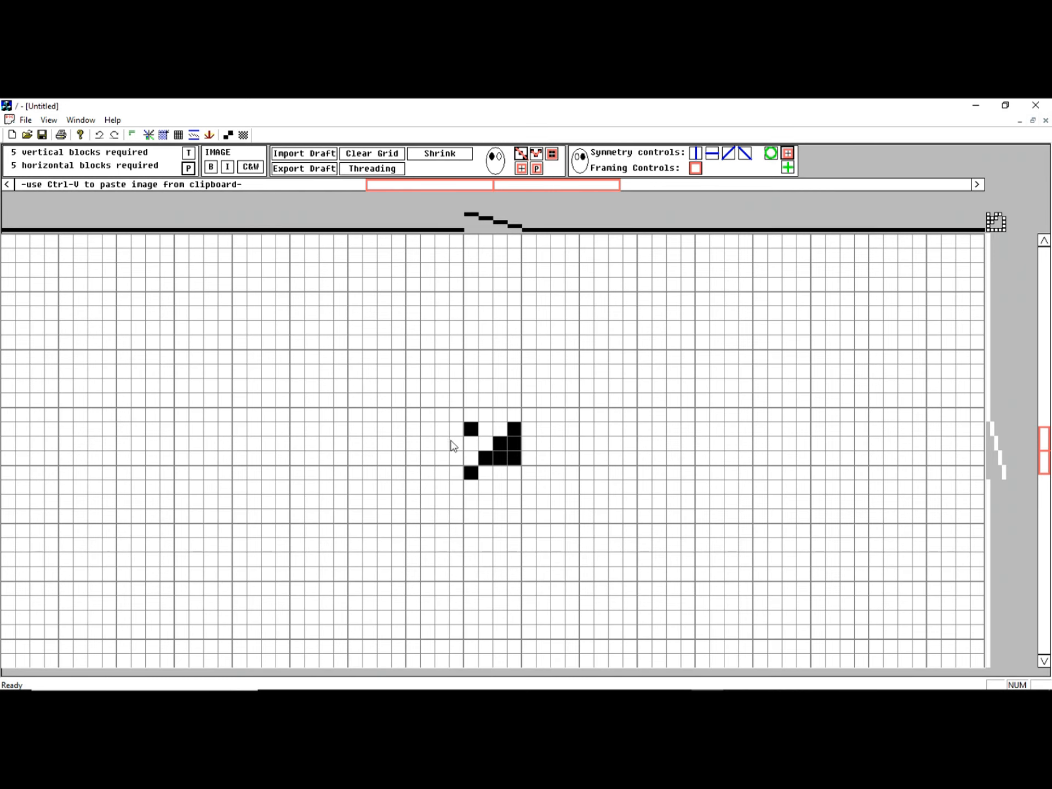
left_click(314, 169)
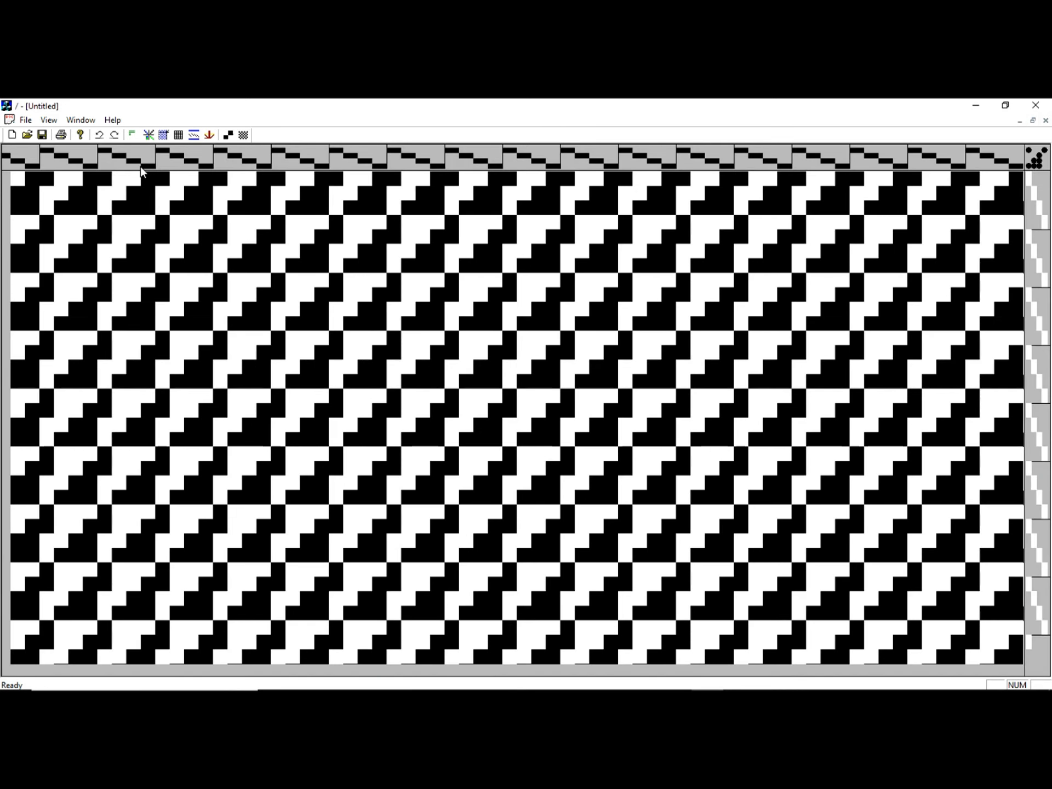
Step: Return to the profile entry grid and clear the design inside the framed 4 by 4 block area
left_click(194, 135)
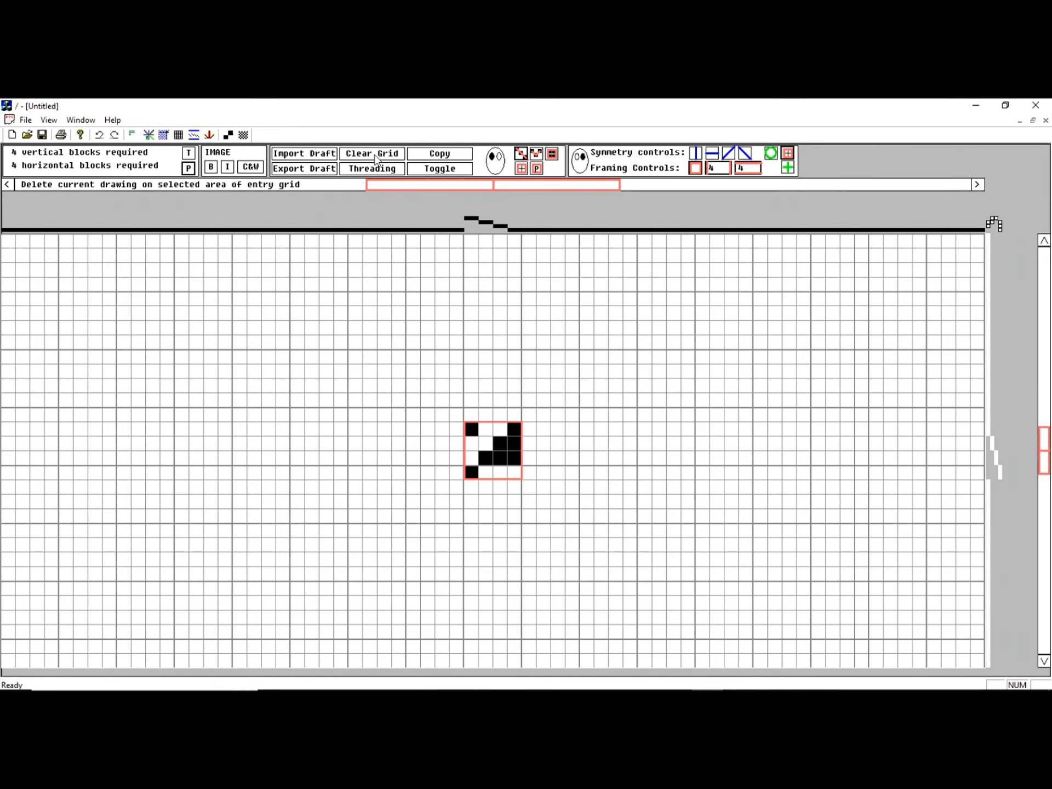
left_click(377, 160)
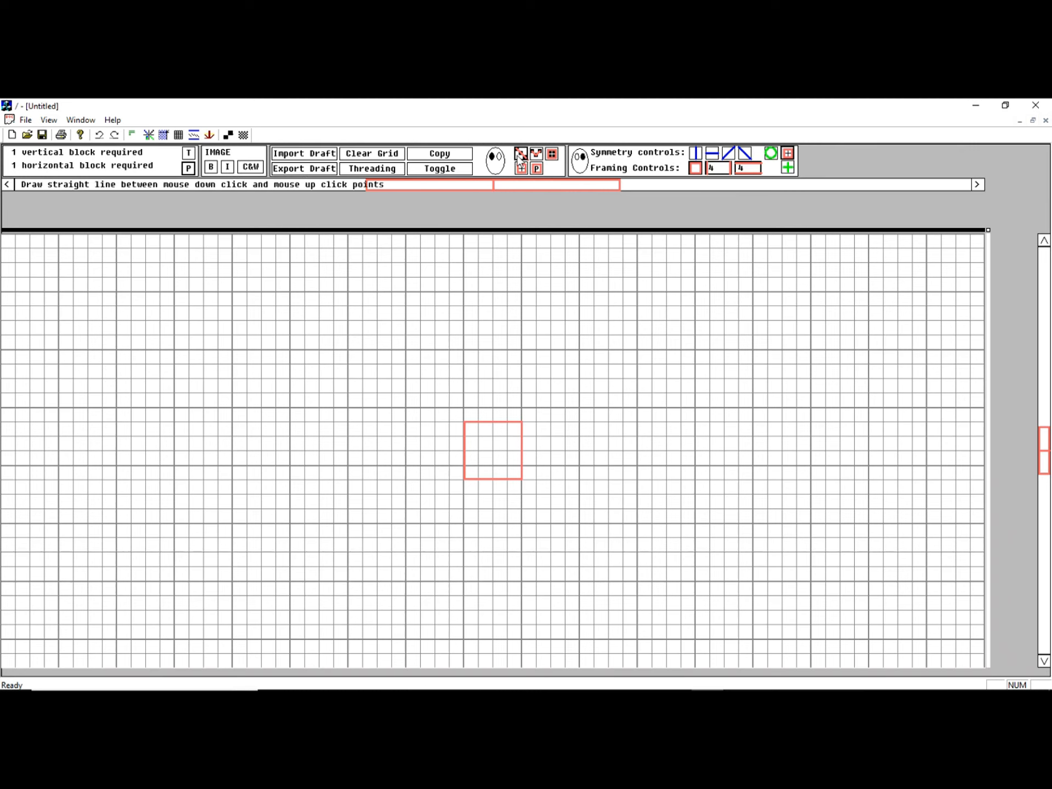
Step: Draw a rising straight line about 14 blocks wide and 5 high, with a rounded freehand outline around it
left_click(520, 155)
left_click_drag(305, 400, 497, 344)
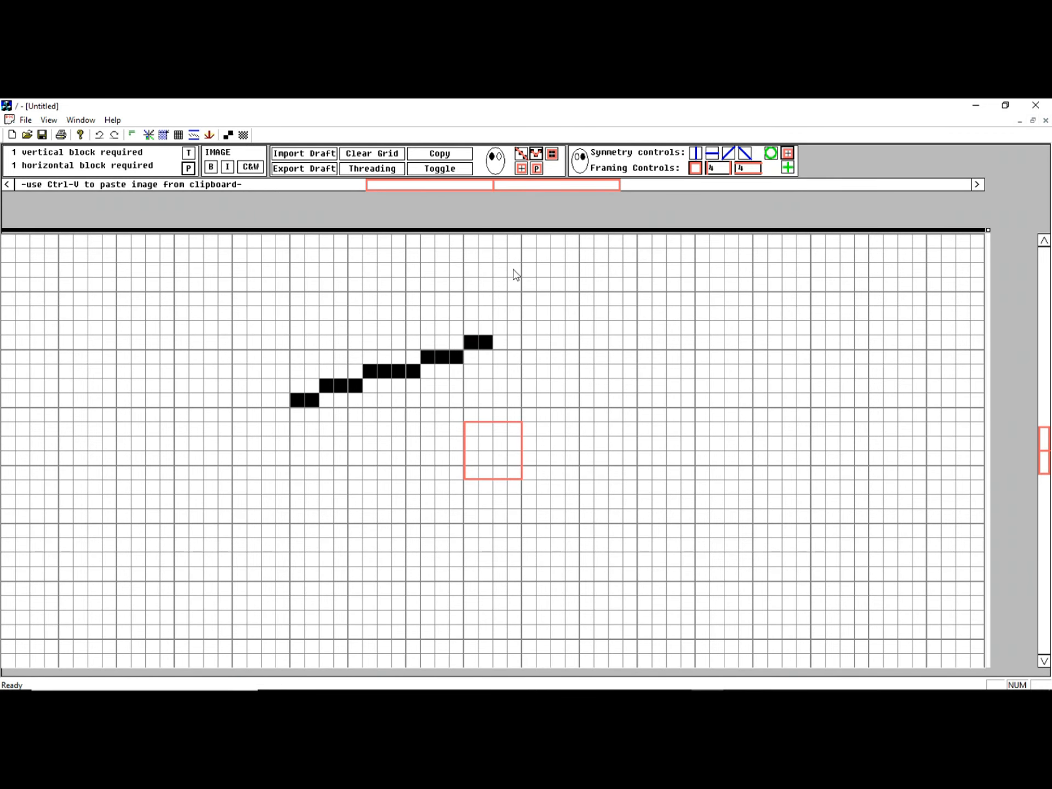
mouse_move(486, 313)
left_mouse_down()
mouse_move(540, 406)
mouse_move(499, 458)
mouse_move(443, 487)
mouse_move(283, 444)
mouse_move(477, 292)
left_mouse_up()
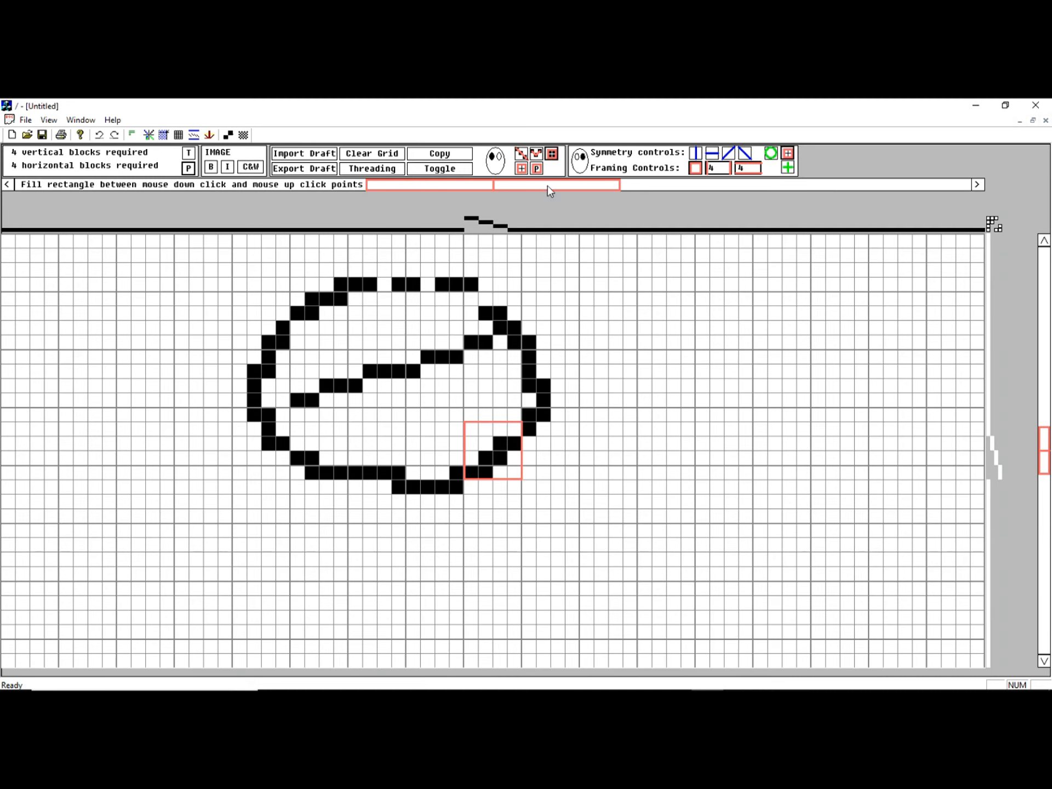
Step: Fill a rectangle about 10 blocks wide and 12 high beside the outline and erase its 6 by 8 block centre
left_click_drag(536, 308, 660, 459)
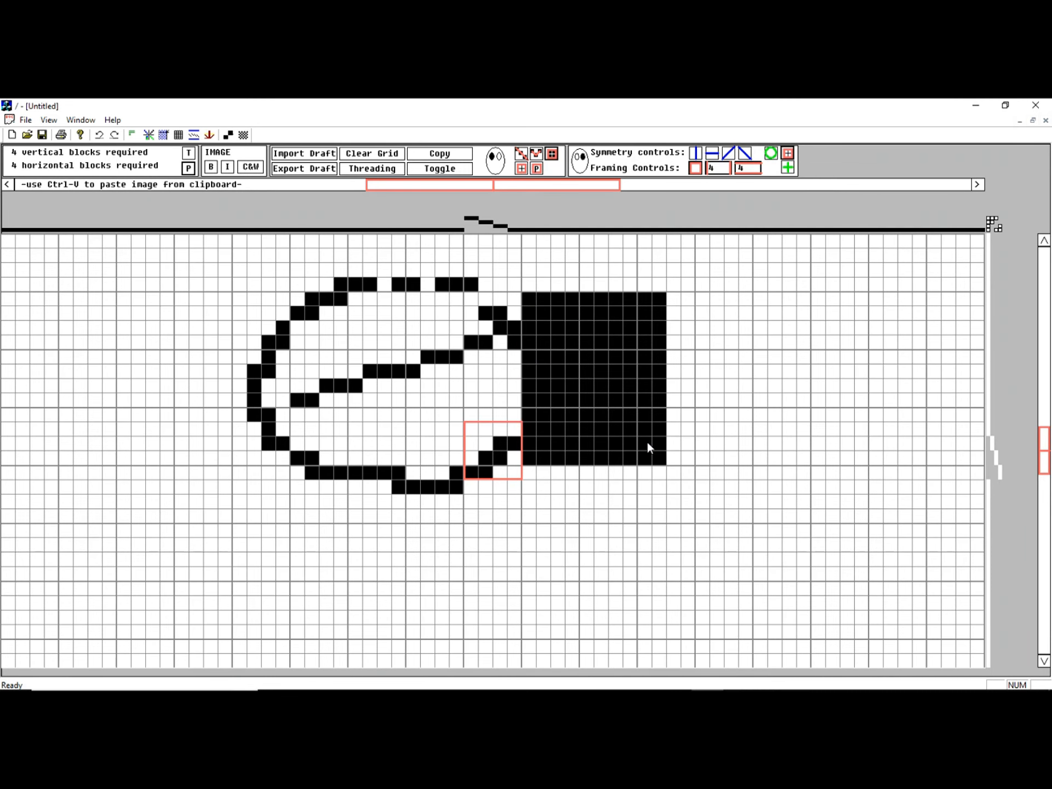
left_click_drag(560, 324, 635, 430)
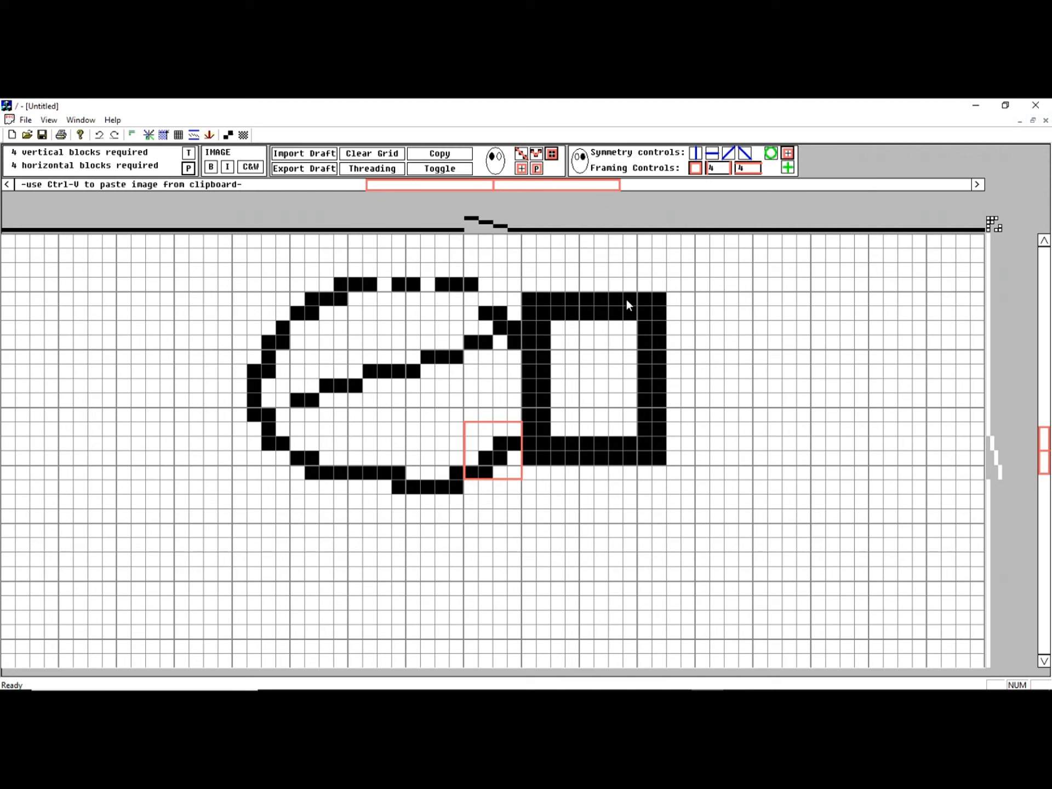
Step: Frame a 7 by 4 block area of the line and paste it repeatedly right of the rectangle and, vertically flipped, over the rectangle's lower part
left_click(537, 169)
left_click_drag(315, 355, 396, 413)
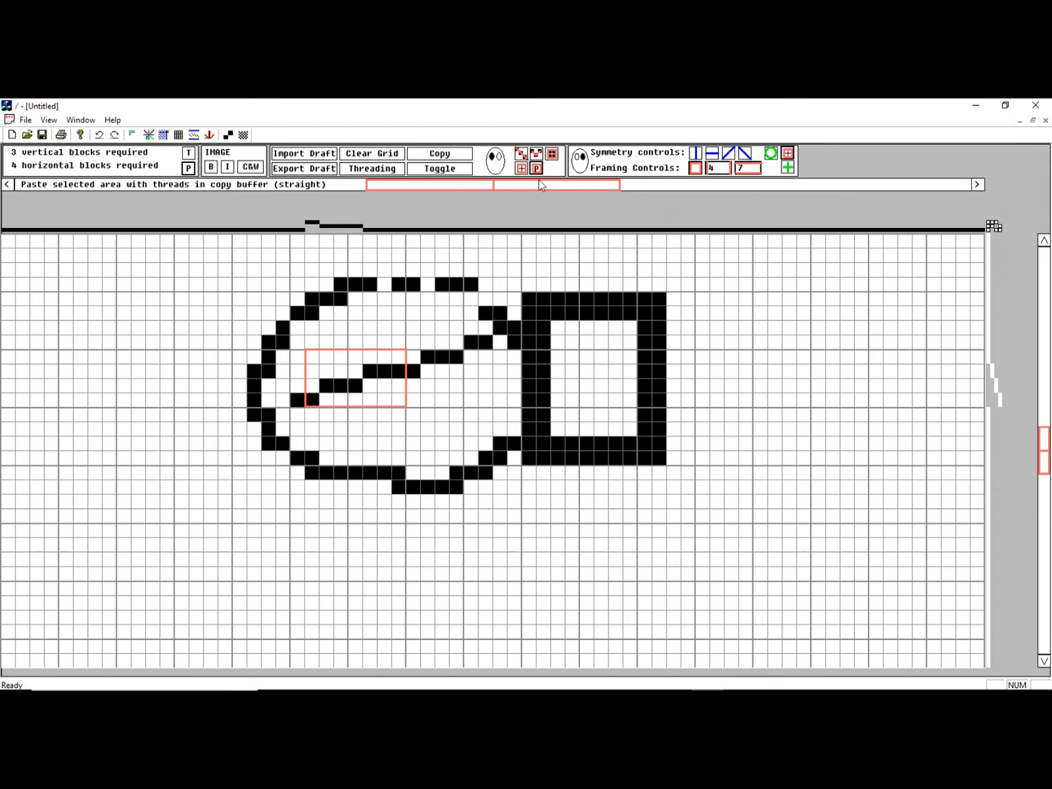
left_click_drag(730, 345, 892, 587)
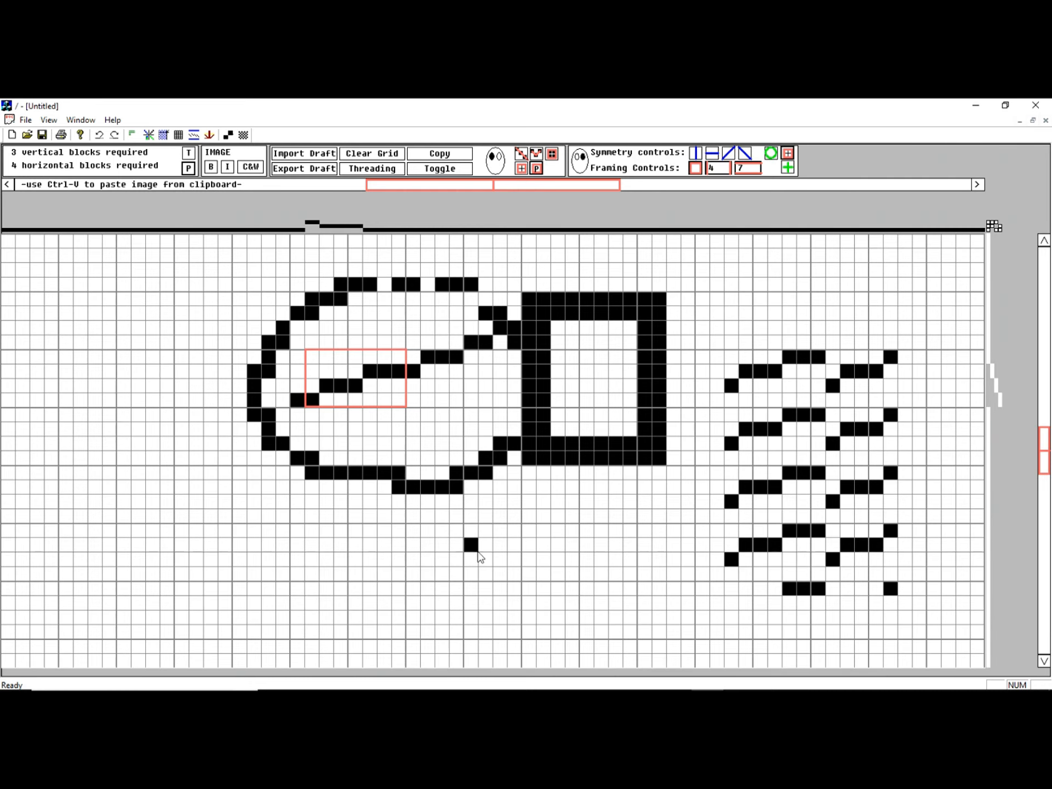
mouse_move(425, 533)
left_mouse_down()
mouse_move(283, 540)
mouse_move(287, 657)
mouse_move(225, 468)
mouse_move(227, 424)
mouse_move(435, 598)
mouse_move(666, 537)
mouse_move(634, 421)
left_mouse_up()
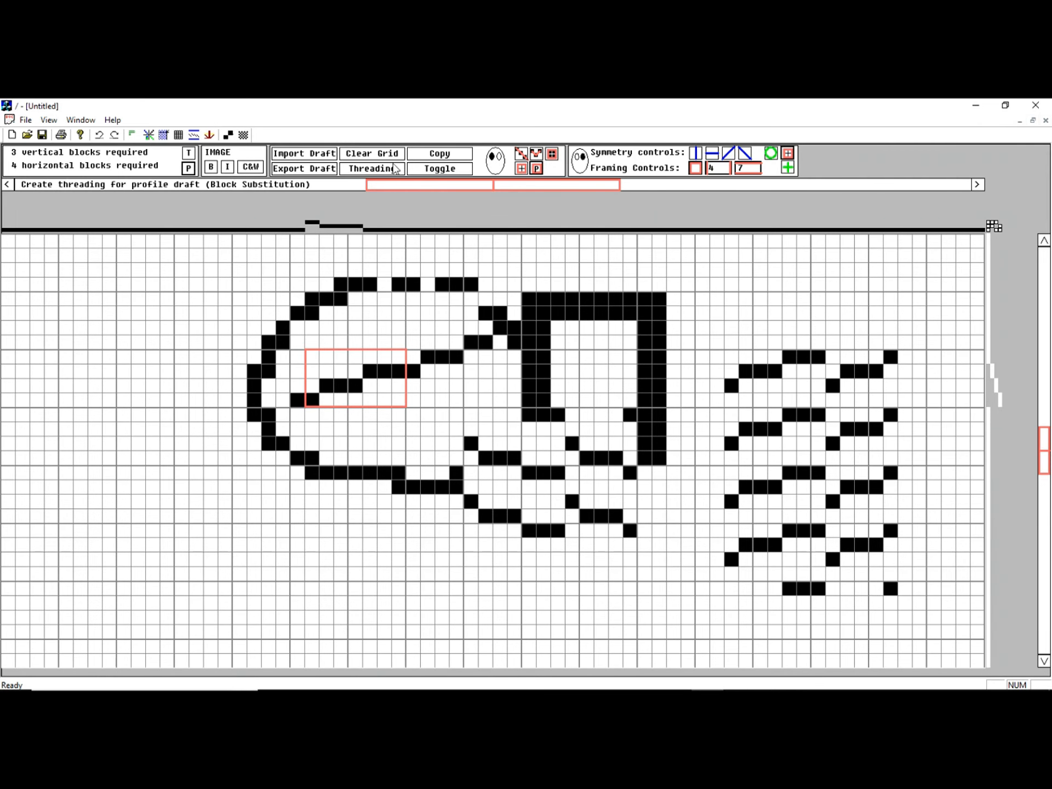
Step: Toggle the framed 7 by 4 block area between black and white twice, then clear it
left_click(440, 169)
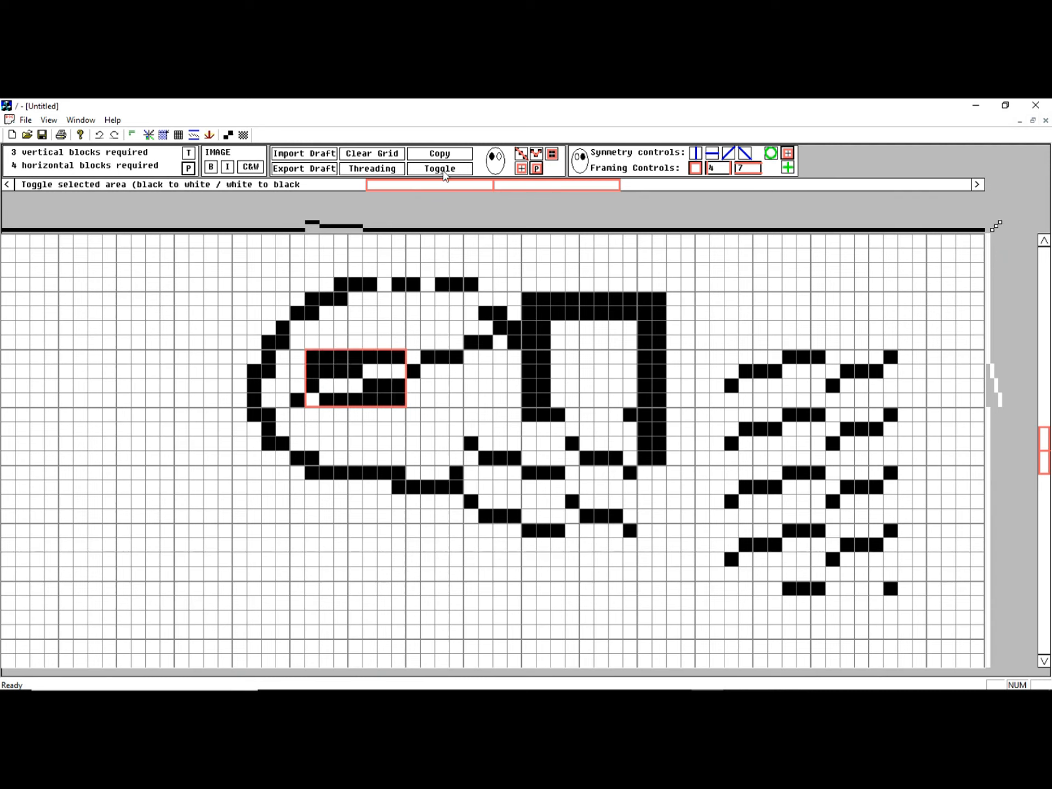
left_click(444, 171)
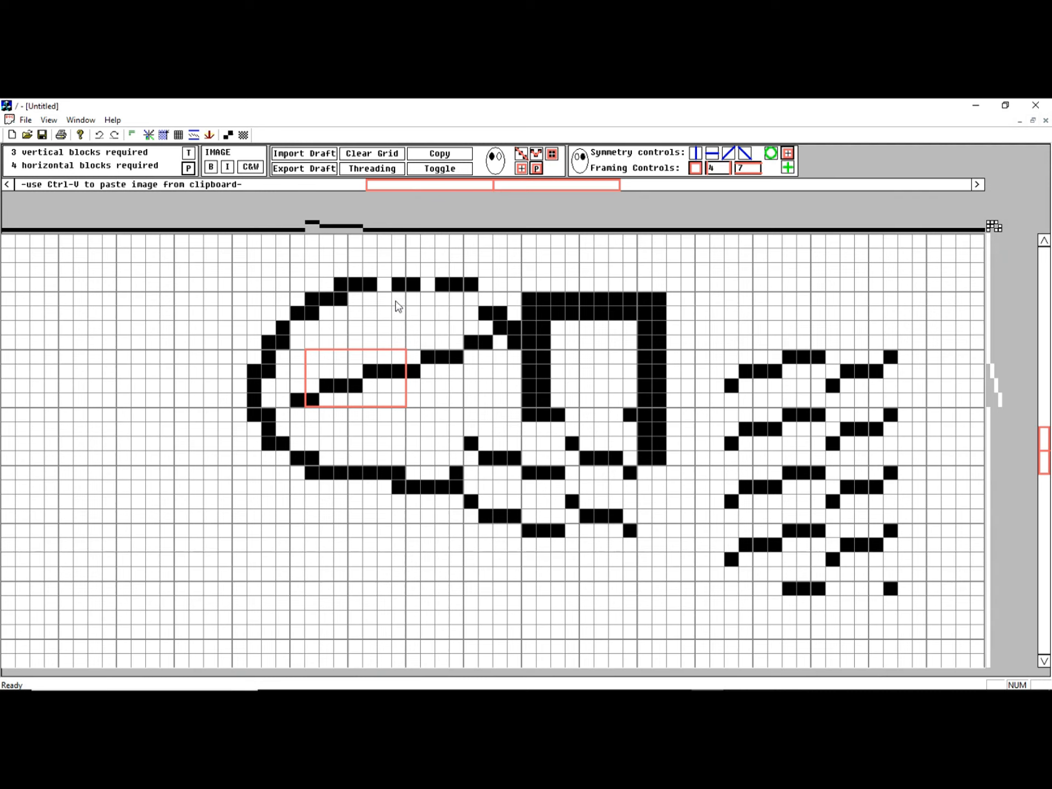
left_click(377, 155)
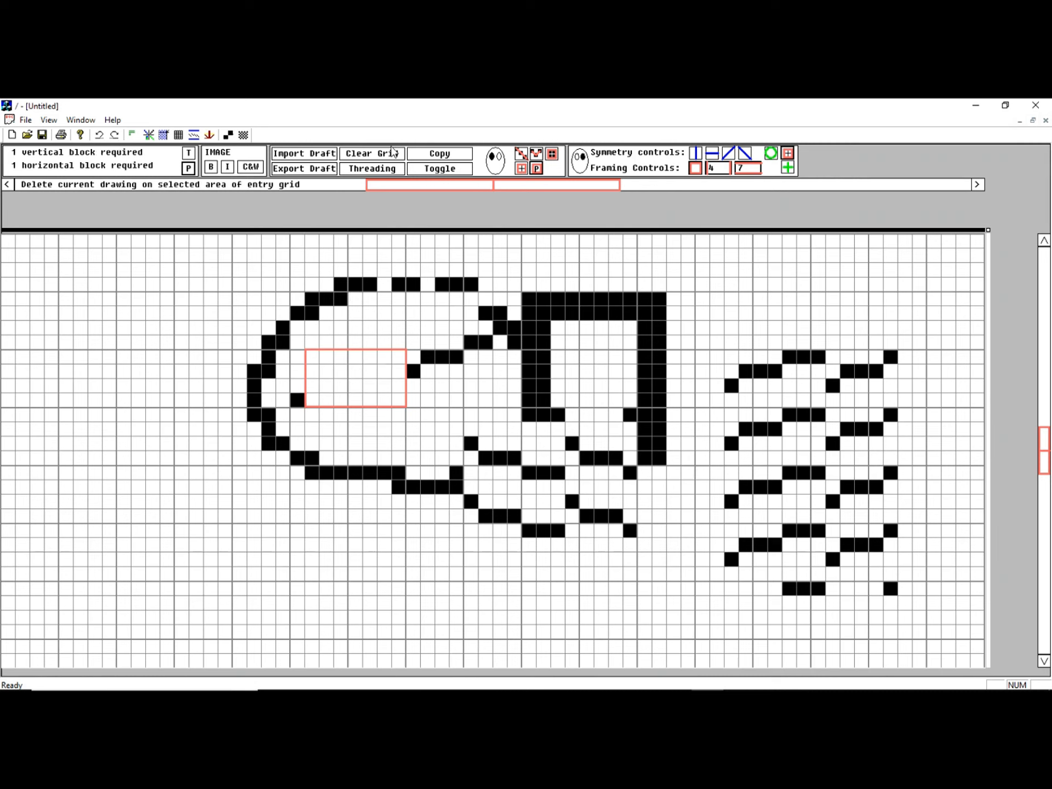
Step: Turn off the selection frame and clear the whole profile grid
left_click(694, 169)
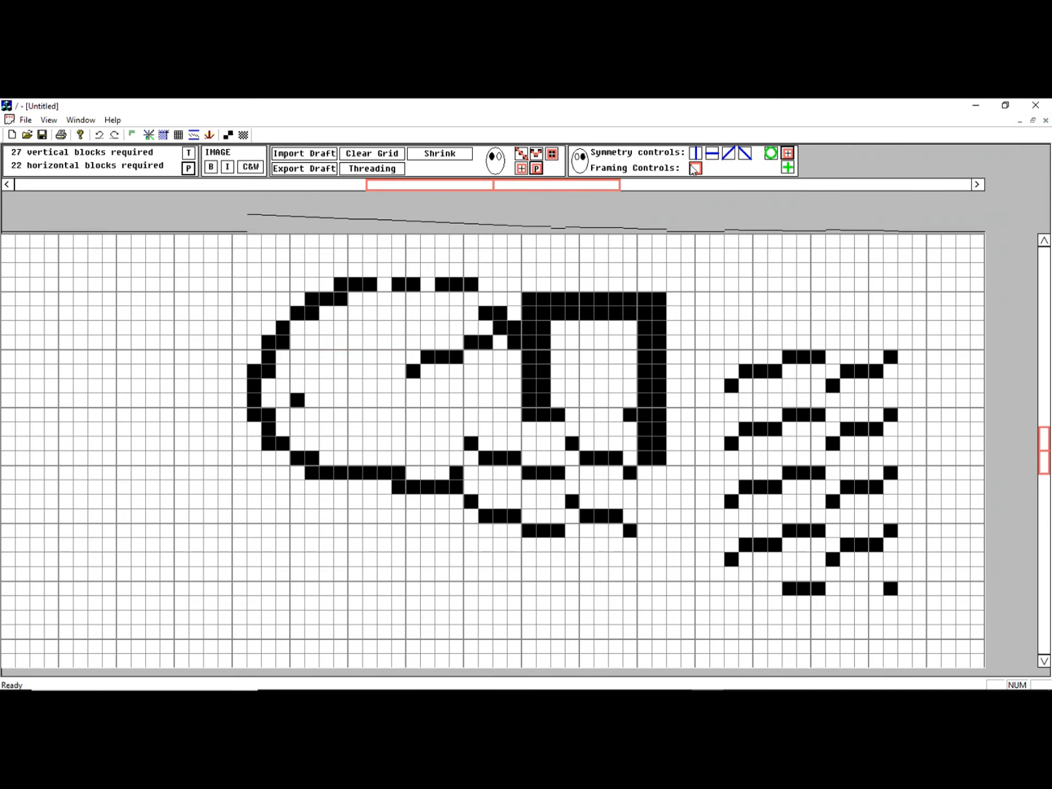
left_click(394, 156)
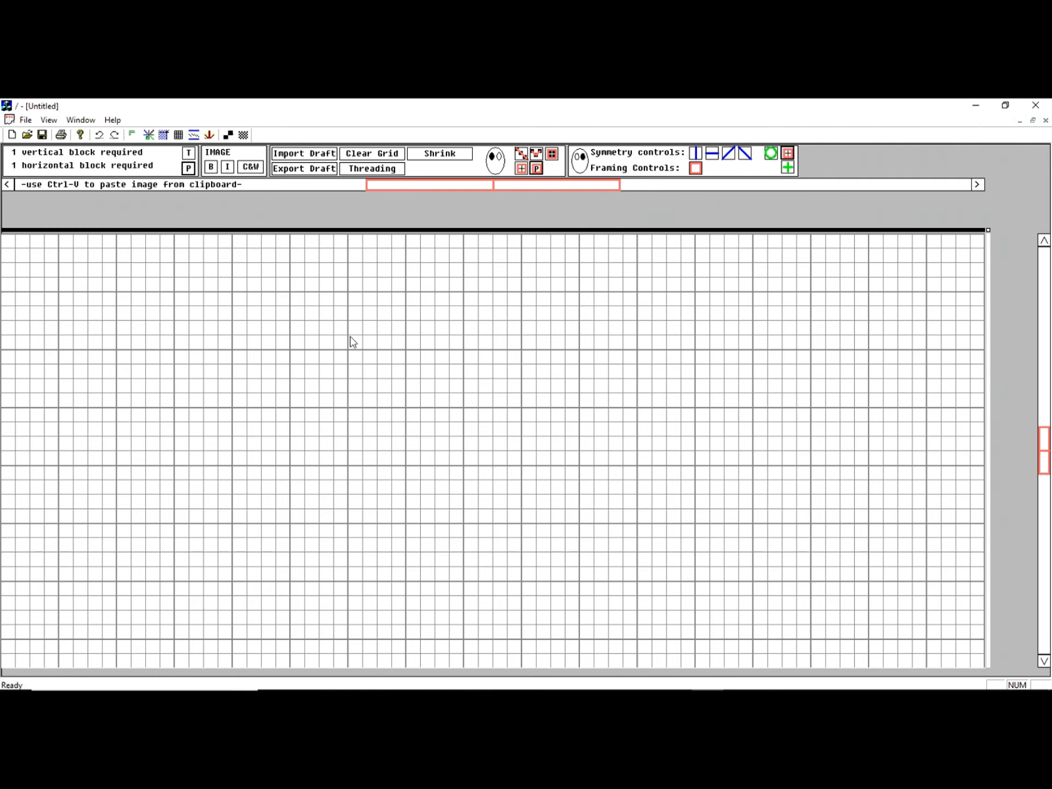
Step: Turn on the vertical, horizontal and both diagonal symmetry lines through the middle of the grid
scroll(381, 323, "down", 3)
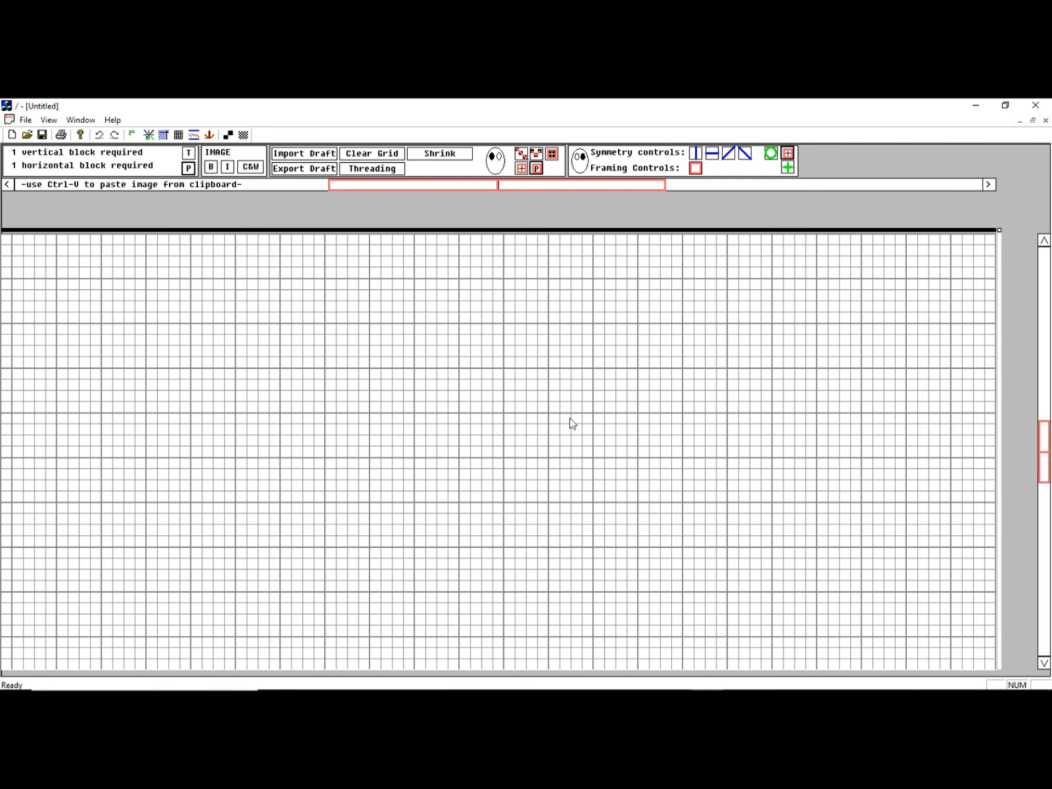
scroll(573, 423, "down", 3)
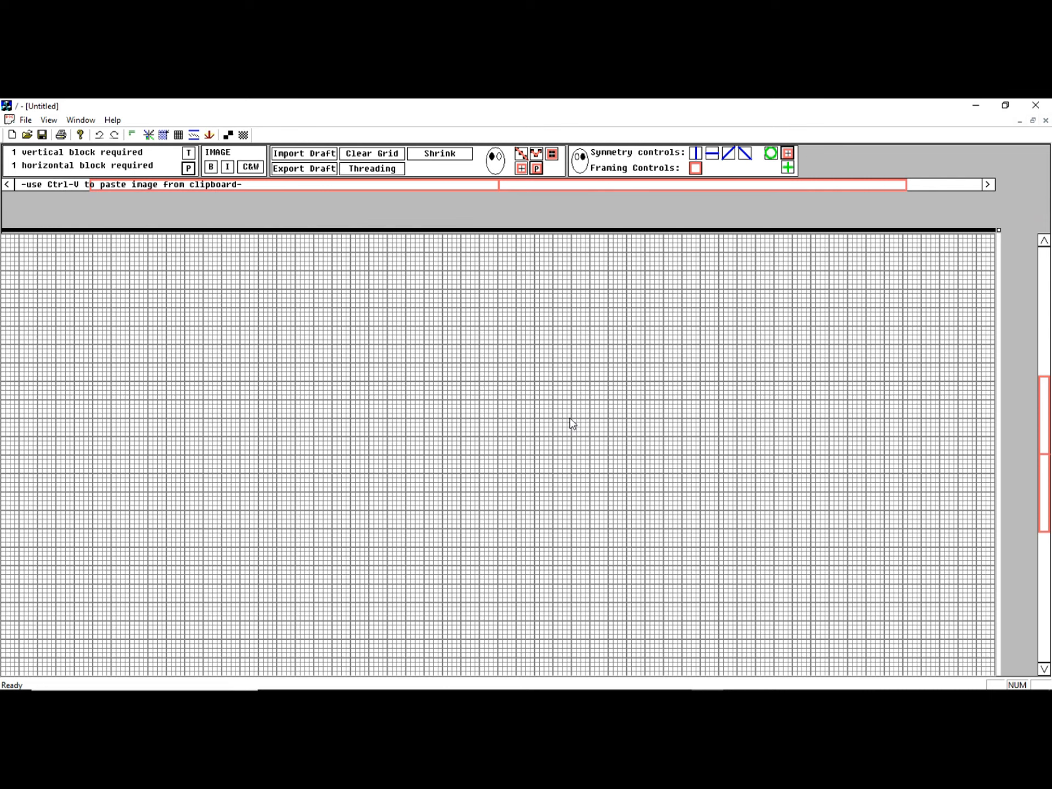
scroll(603, 380, "up", 2)
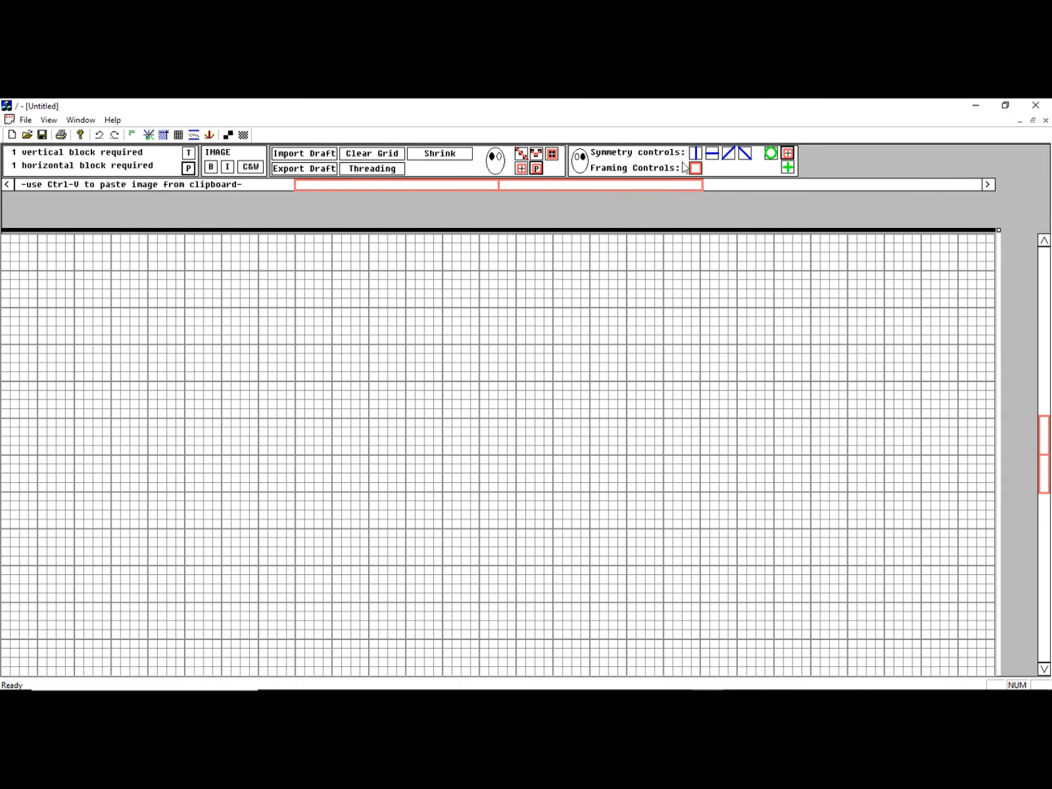
left_click(695, 154)
left_click(712, 154)
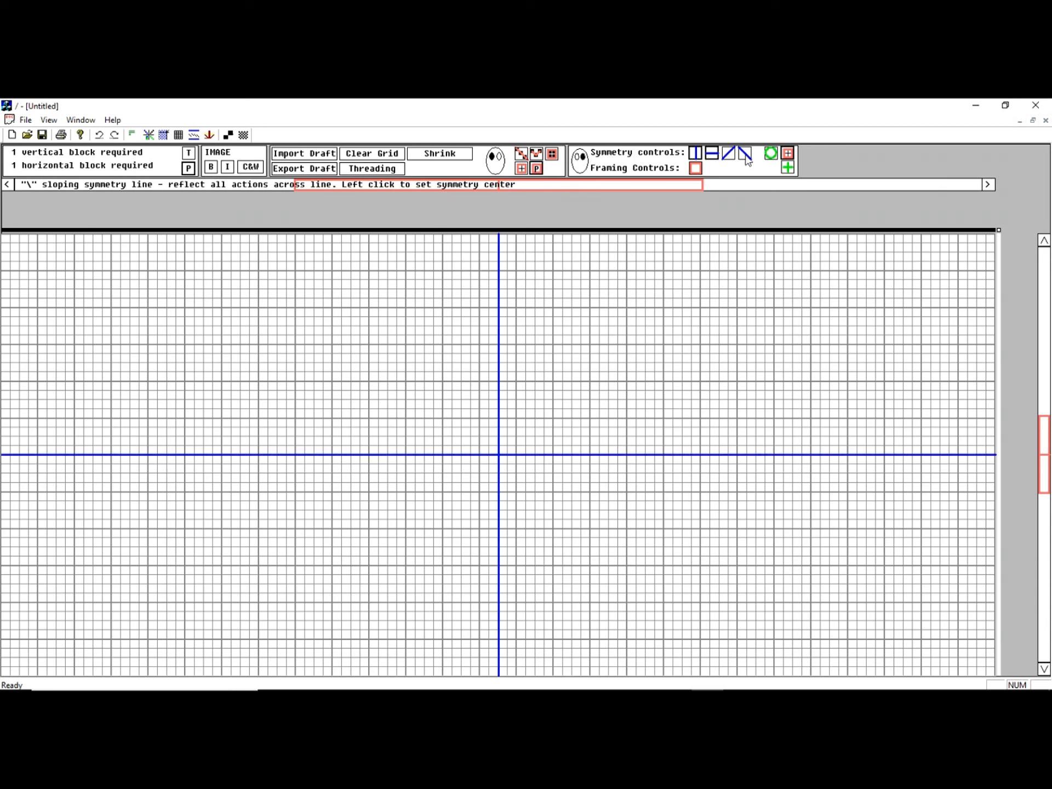
left_click(730, 156)
left_click(745, 156)
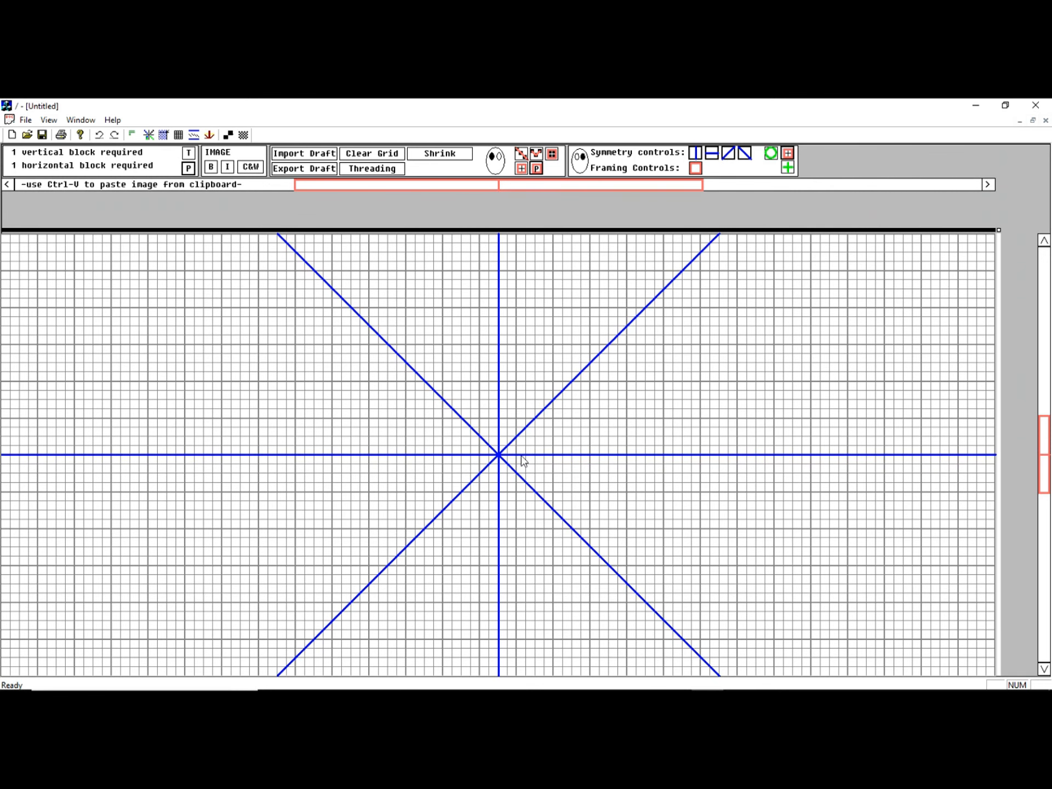
Step: Draw a mirrored curved motif about 20 by 20 blocks around the symmetry centre and fill a 4 by 4 block square at its middle
scroll(501, 447, "up", 2)
scroll(502, 448, "up", 2)
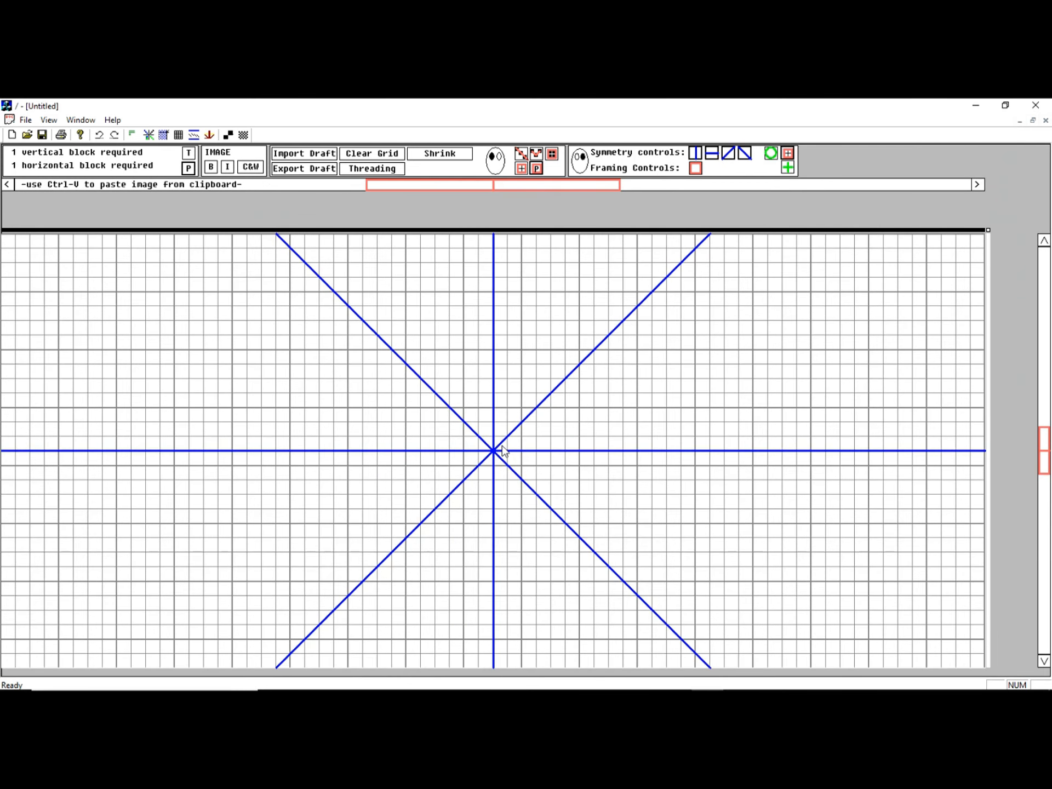
left_click(503, 410)
left_click(505, 412)
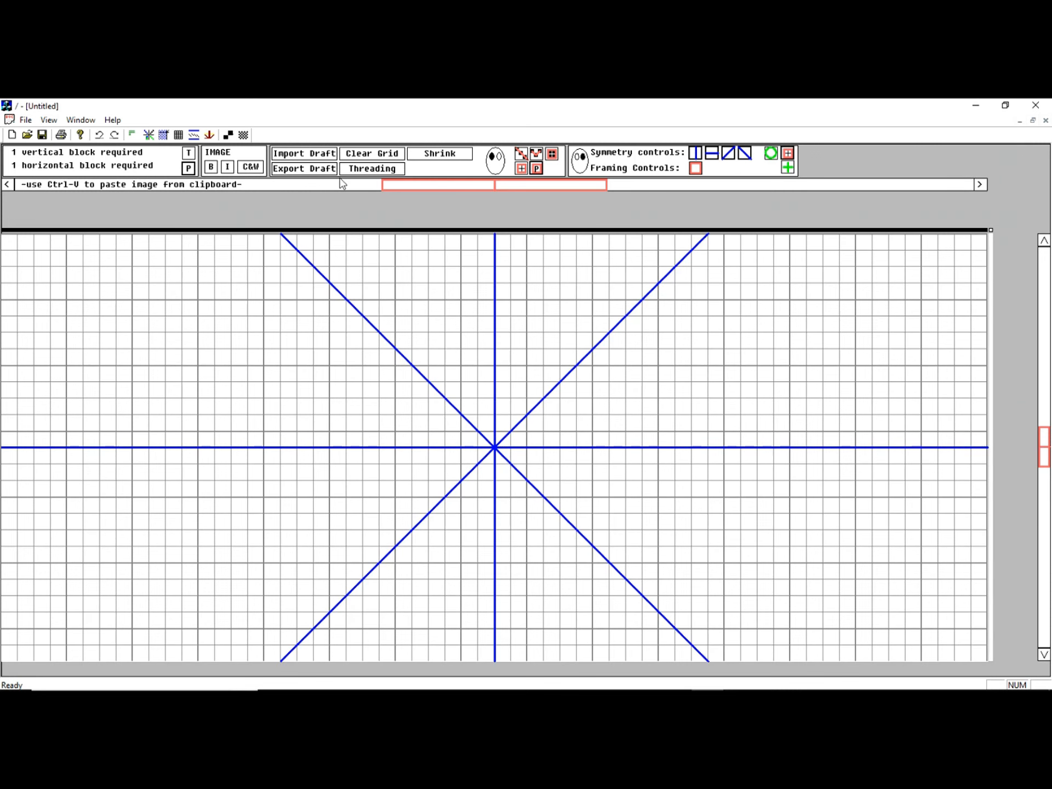
left_click(537, 155)
mouse_move(522, 373)
left_mouse_down()
mouse_move(582, 404)
mouse_move(622, 457)
mouse_move(652, 529)
mouse_move(654, 549)
mouse_move(635, 558)
left_mouse_up()
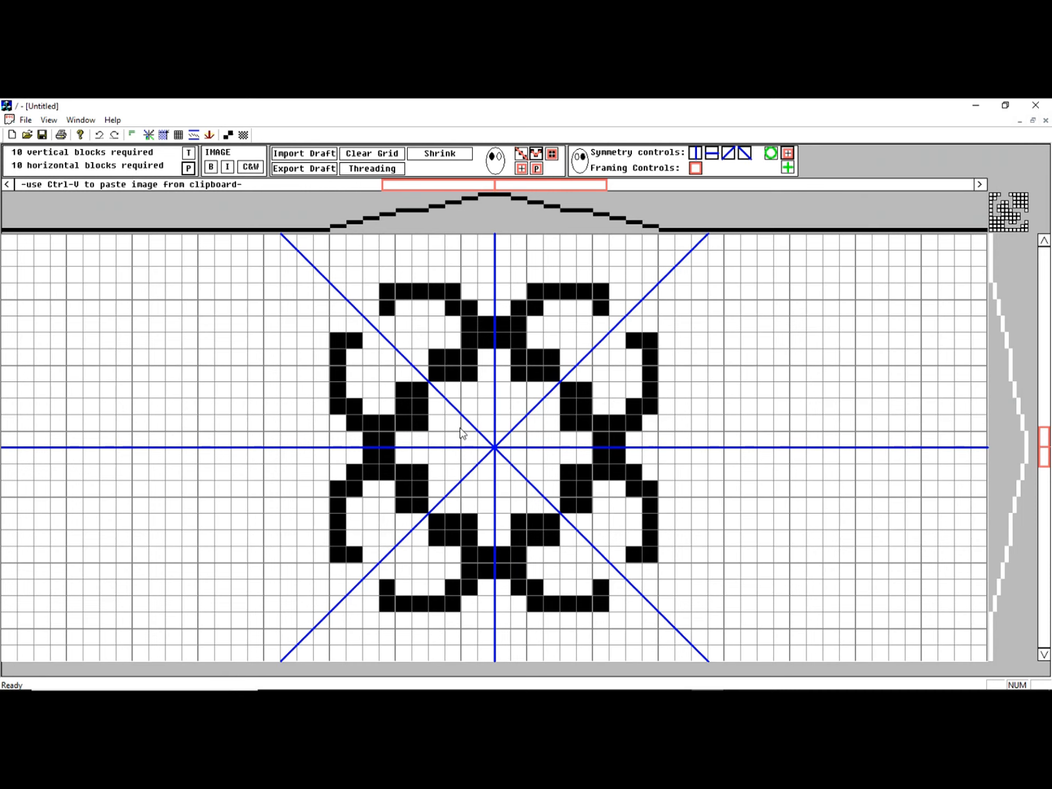
left_click(506, 445)
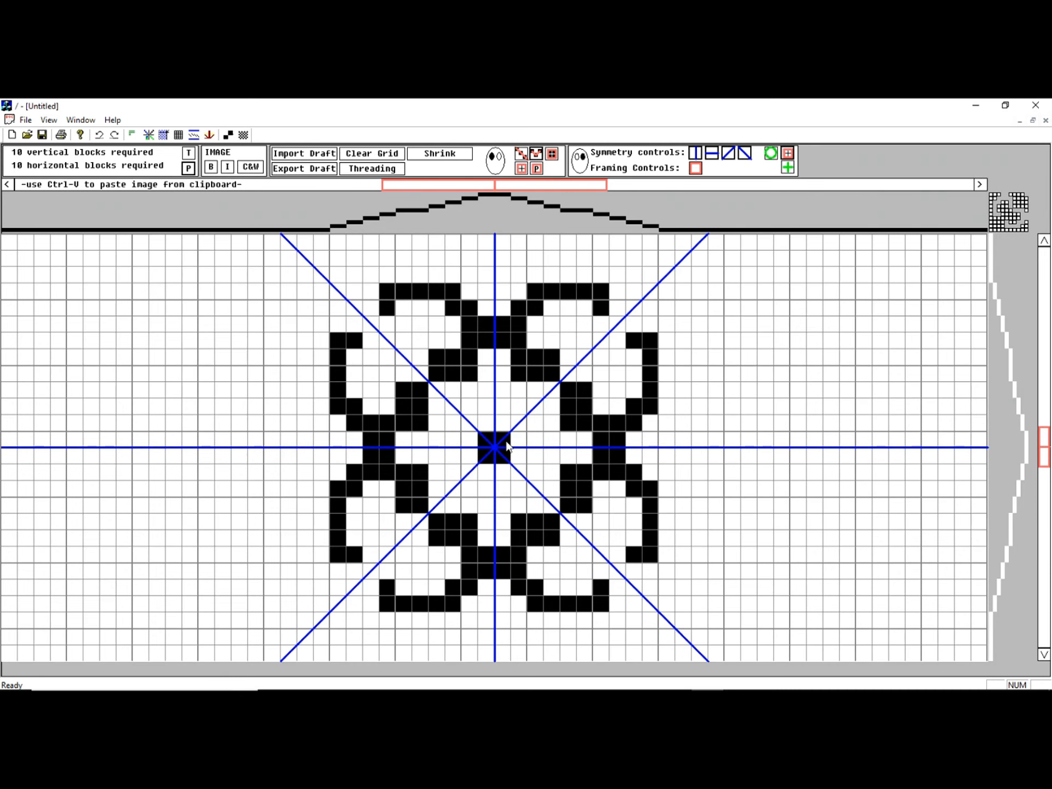
left_click(519, 431)
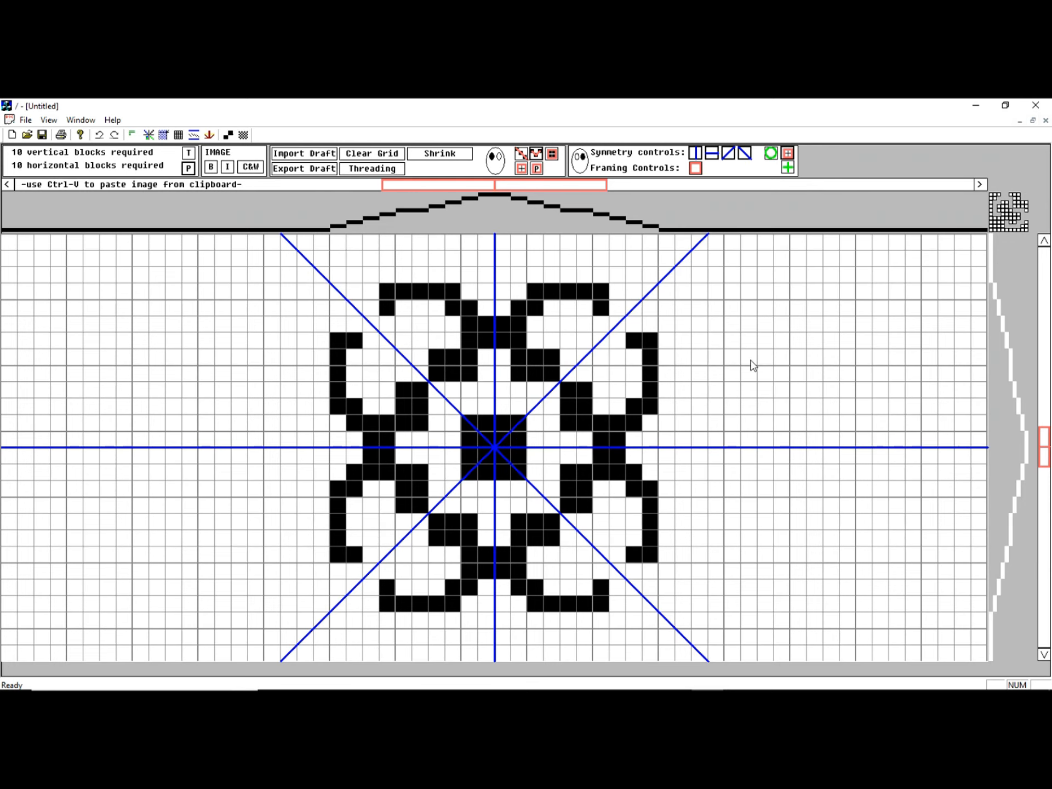
Step: Move the symmetry centre to the right of the curved motif and draw a mirrored star with separate outer blocks around it
scroll(751, 361, "up", 1)
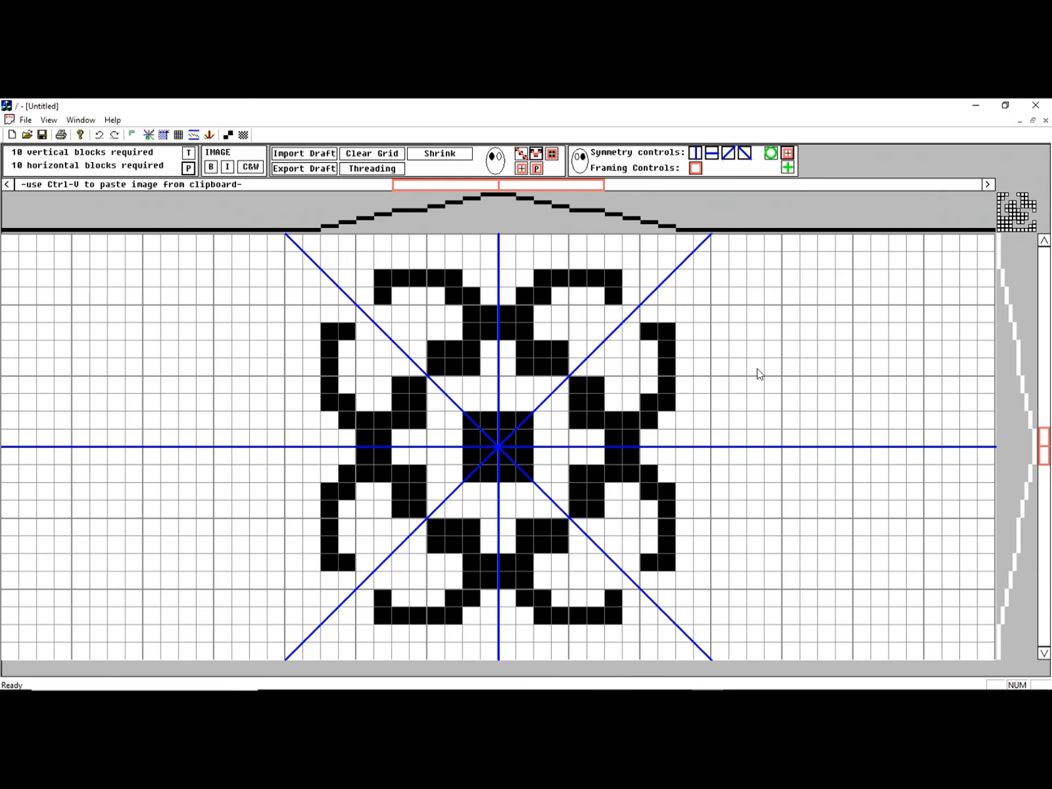
right_click(758, 369)
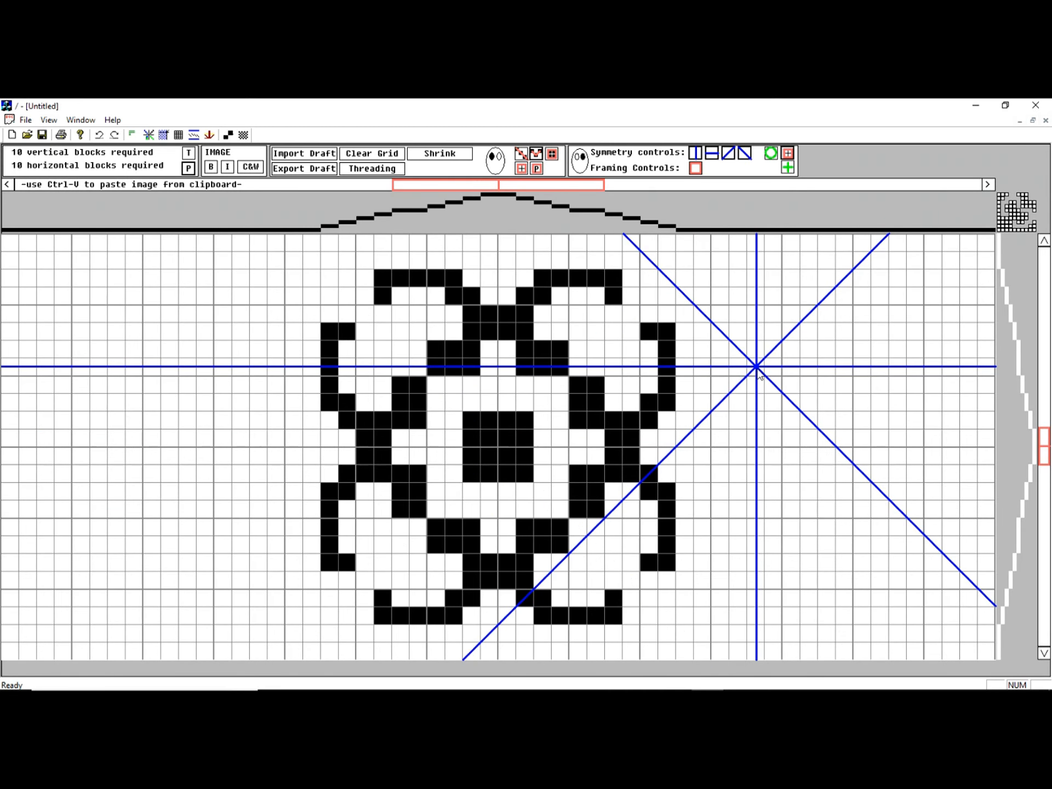
left_click(760, 375)
left_click(770, 350)
left_click(790, 335)
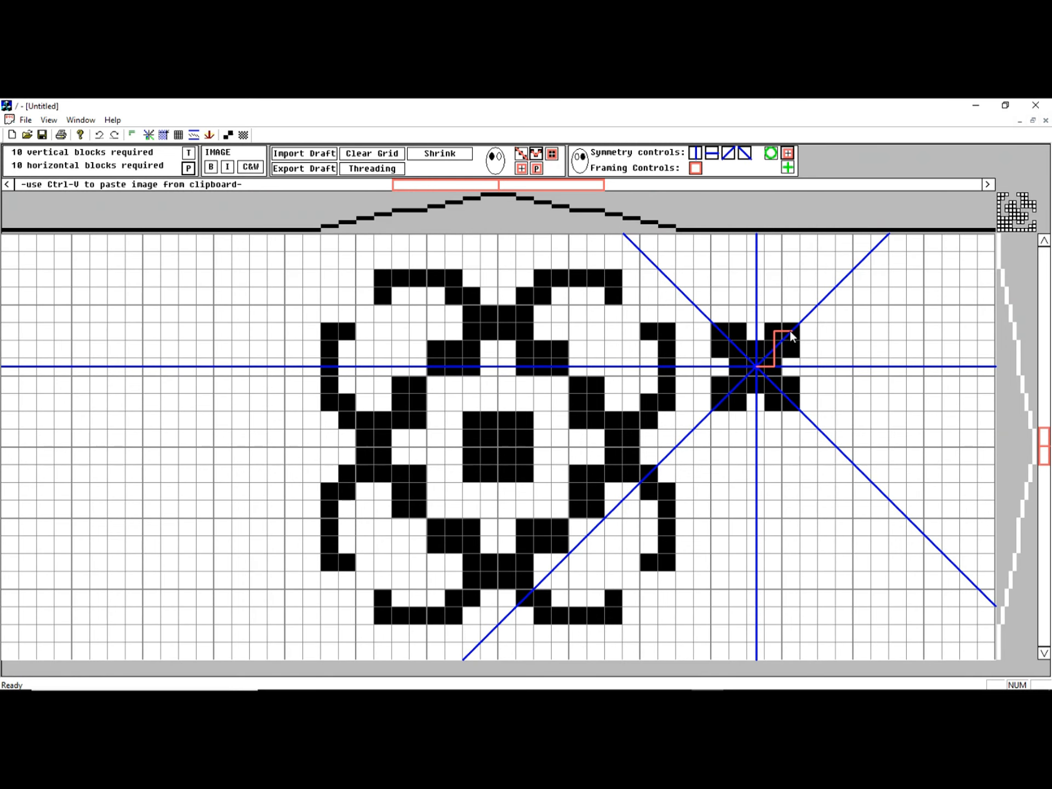
left_click(807, 314)
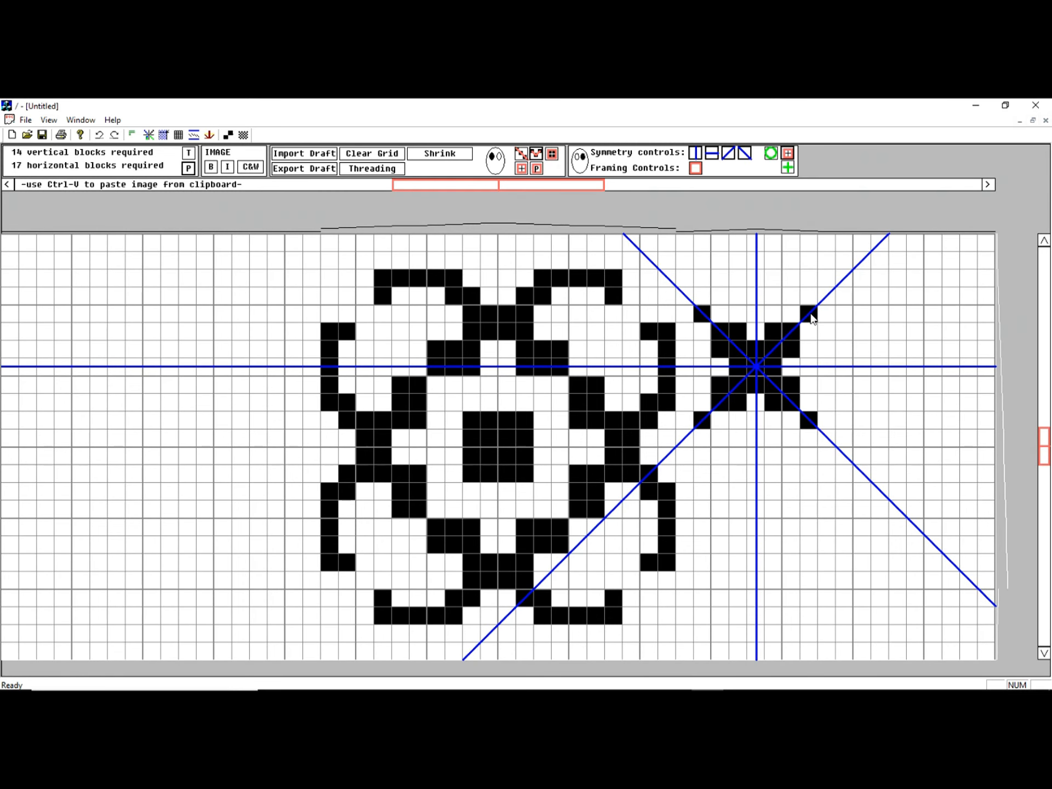
left_click(759, 460)
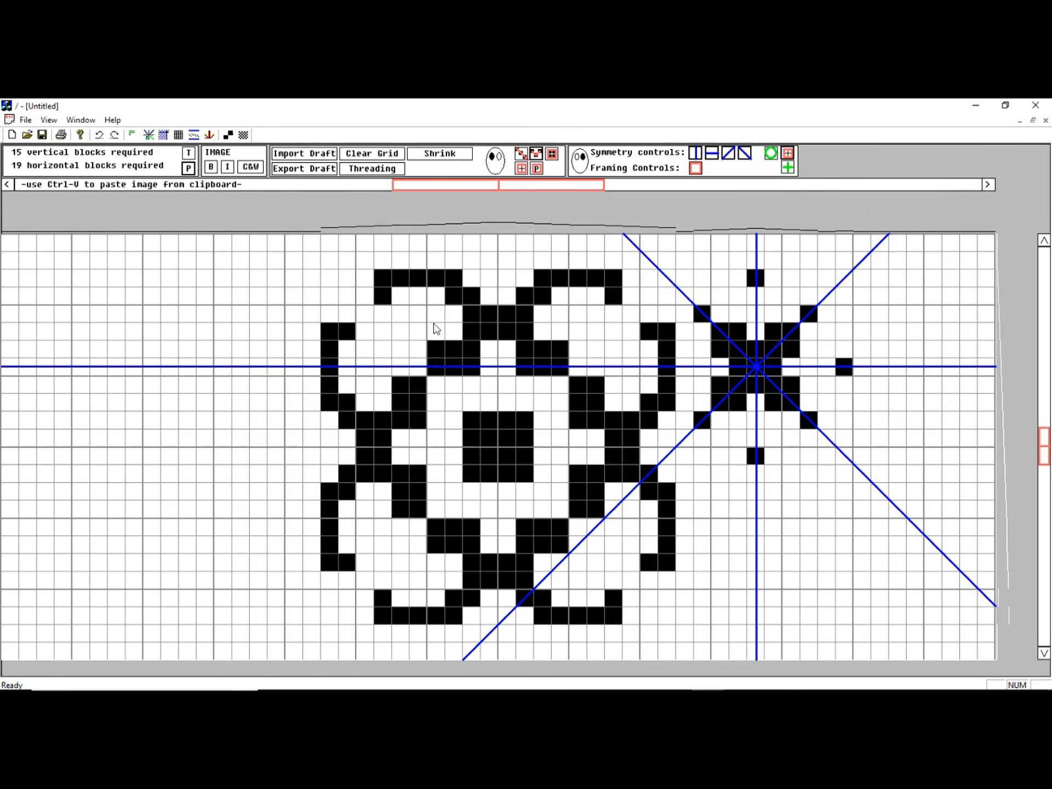
Step: Turn off the vertical, horizontal and both diagonal symmetry lines
left_click(695, 154)
left_click(712, 154)
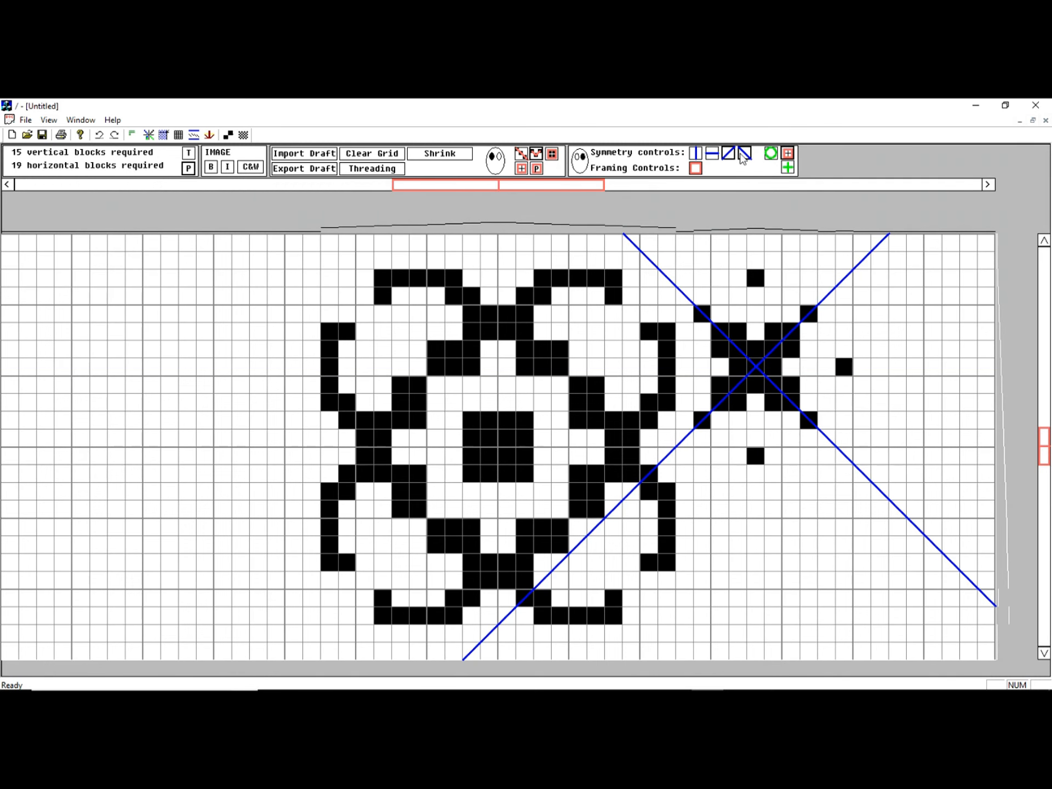
left_click(729, 154)
left_click(744, 153)
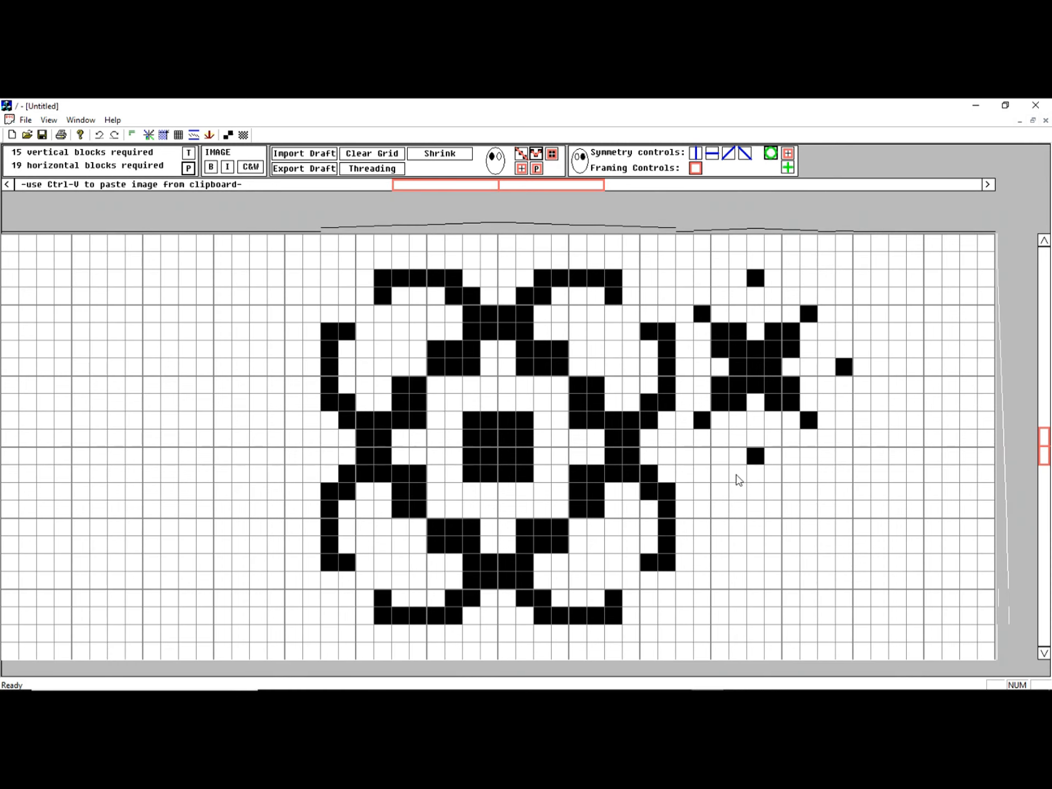
Step: Draw a guide circle about 14 blocks across below the star and fill stepped blocks along its upper-right edge
left_click_drag(737, 474, 819, 577)
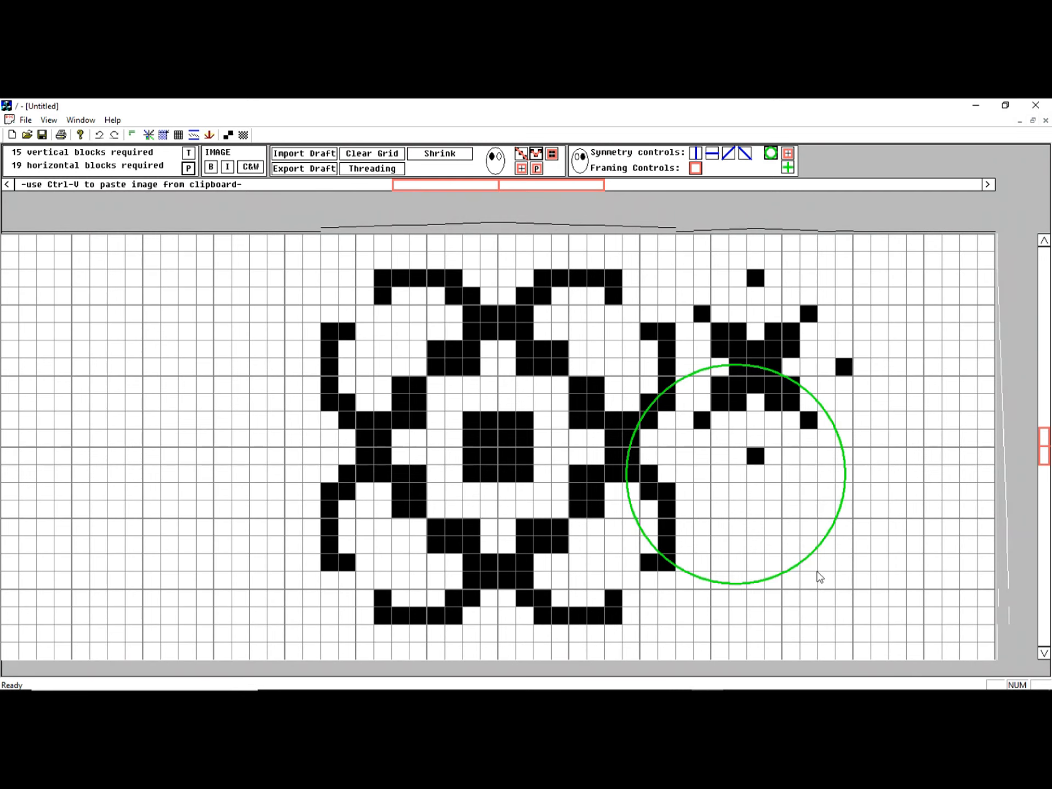
left_click(826, 420)
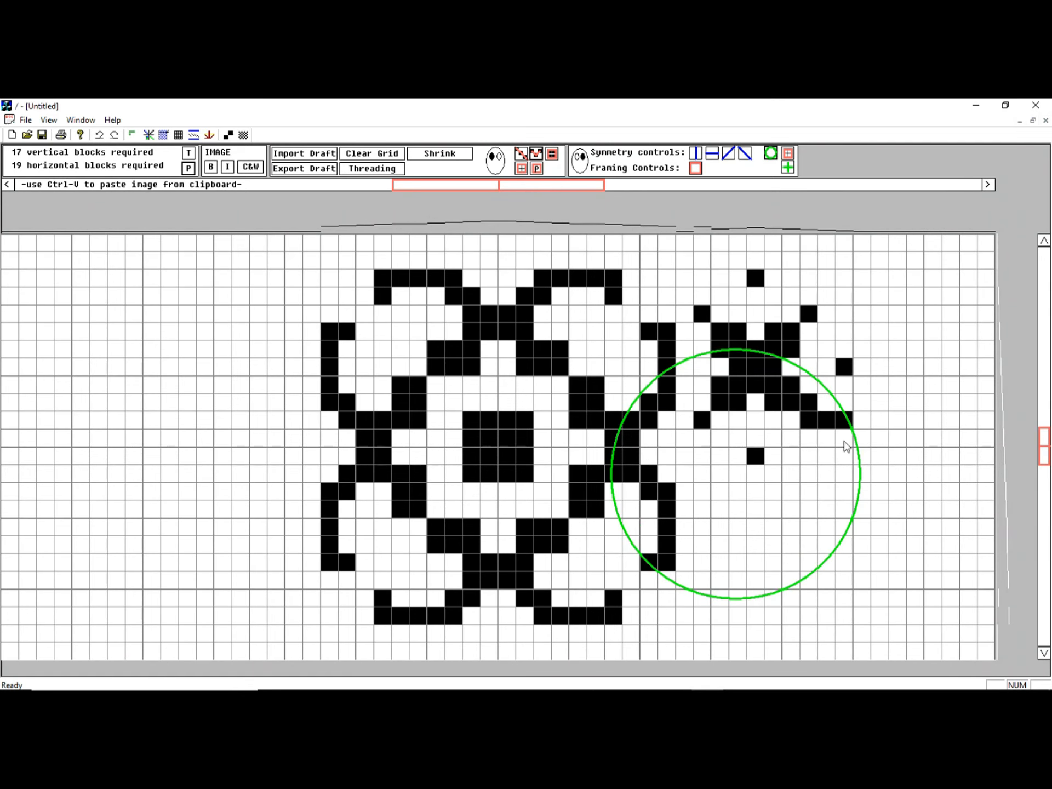
left_click(845, 441)
left_click(851, 457)
left_click(862, 474)
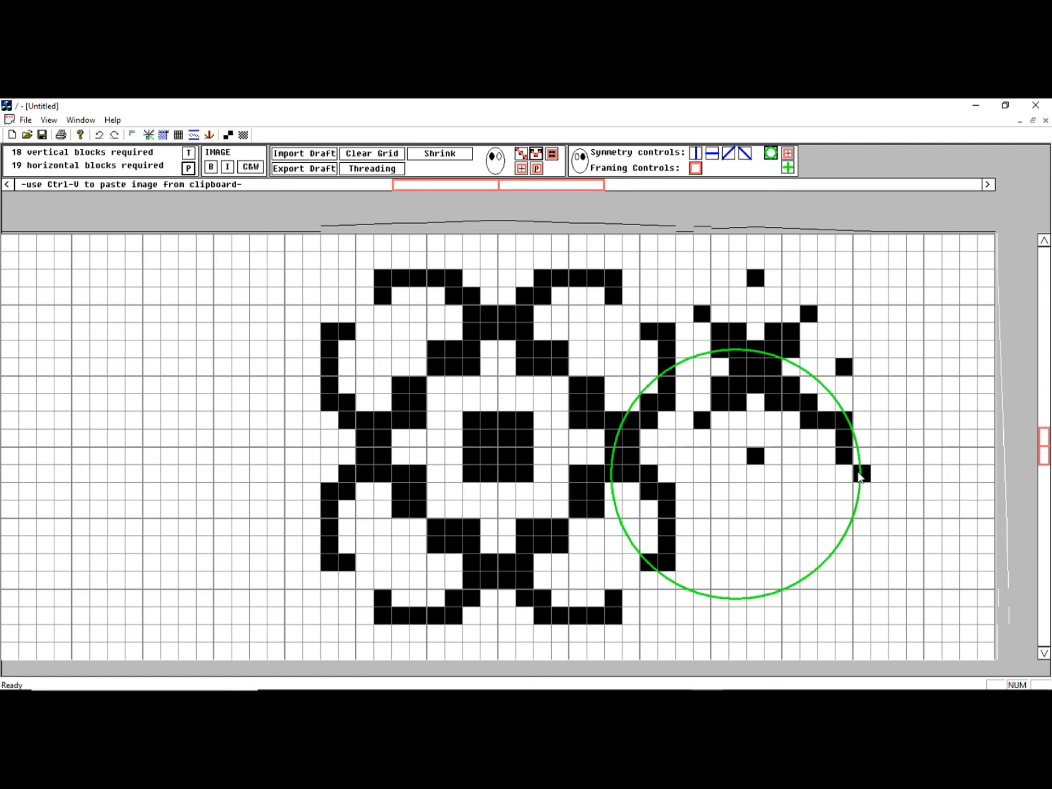
Step: Place two vertical guide lines near the outer sides of the grid and two horizontal guide lines one block apart
left_click(788, 168)
left_click(890, 343)
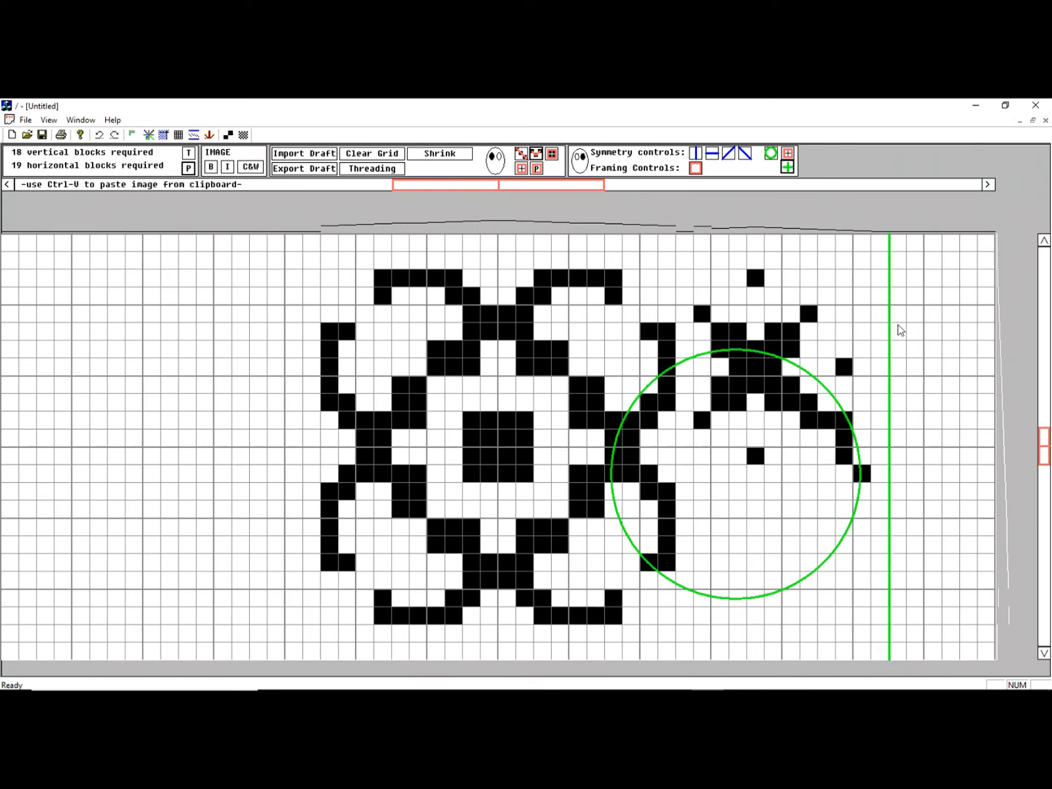
left_click(869, 325)
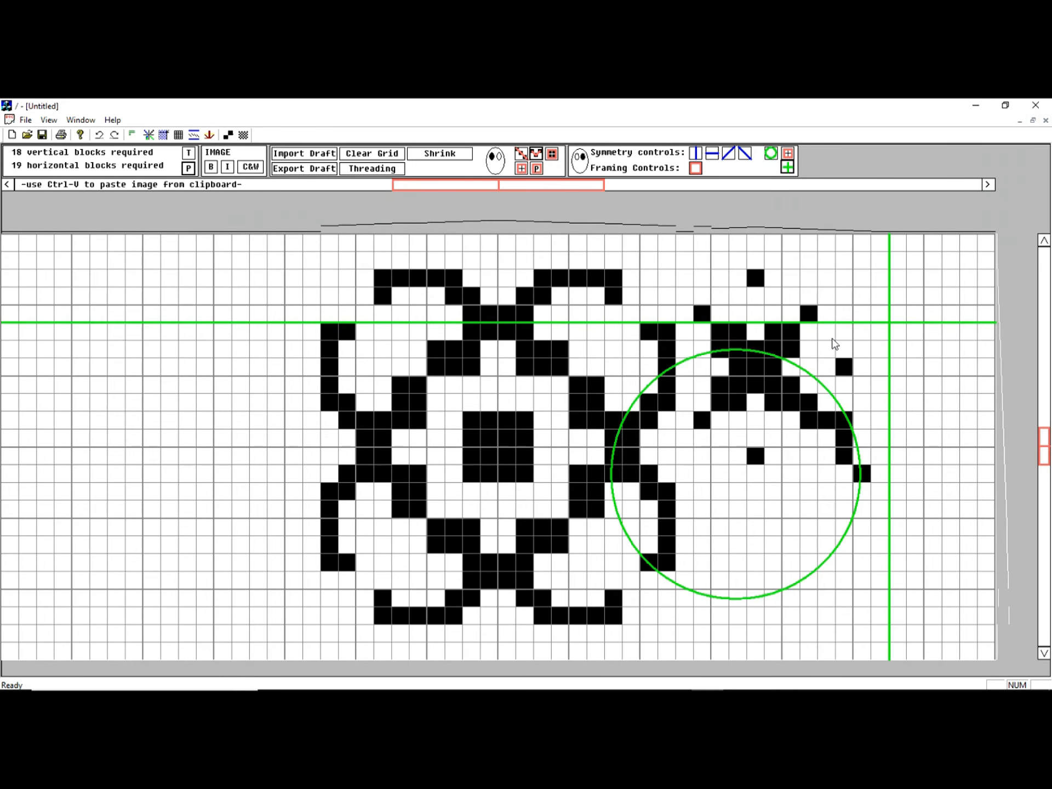
left_click(805, 343)
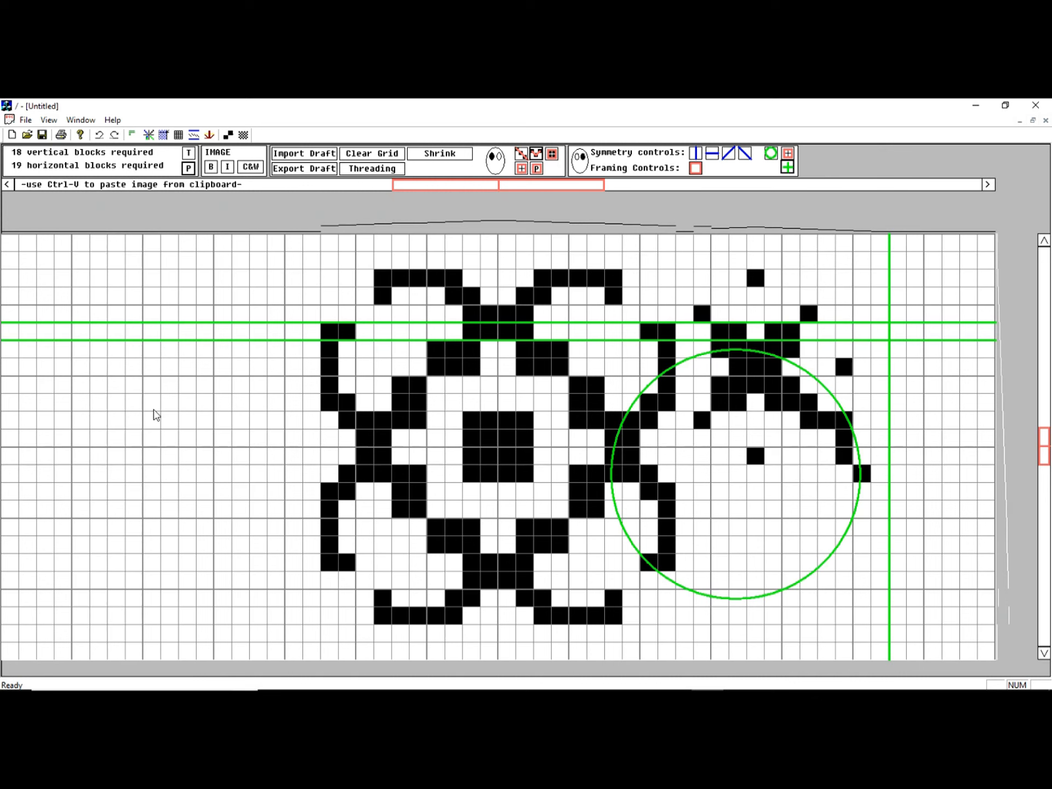
left_click(160, 459)
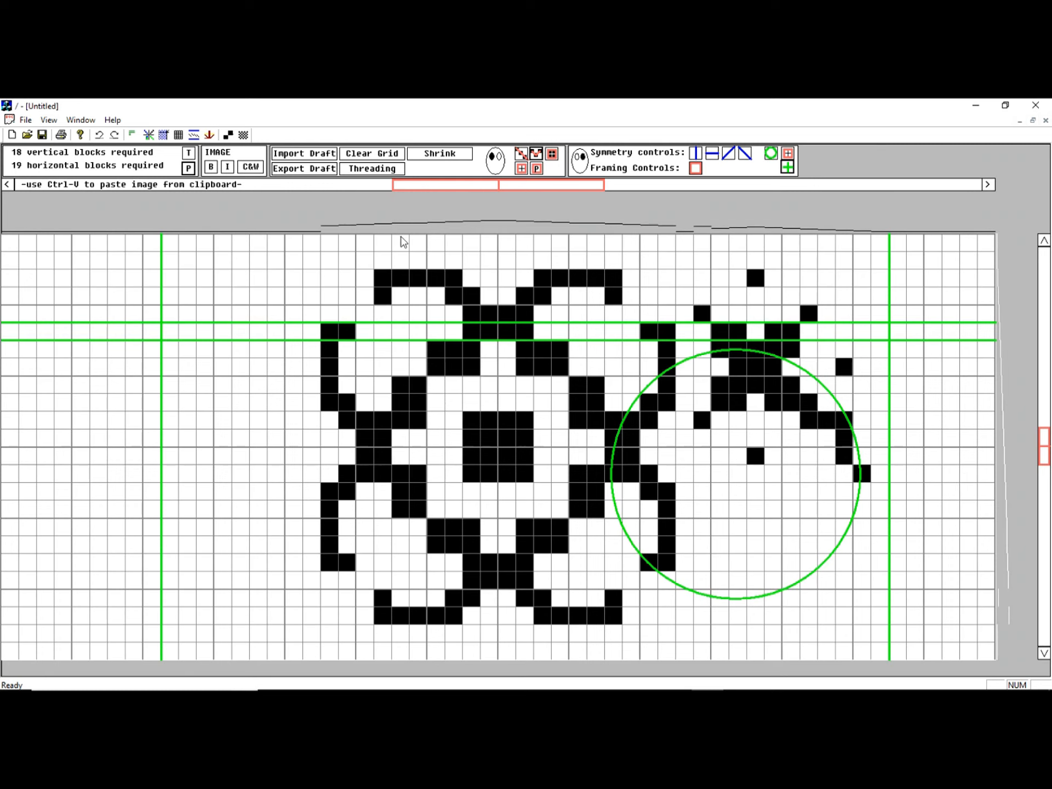
Step: Clear the whole grid and remove all guide lines and the guide circle
left_click(392, 155)
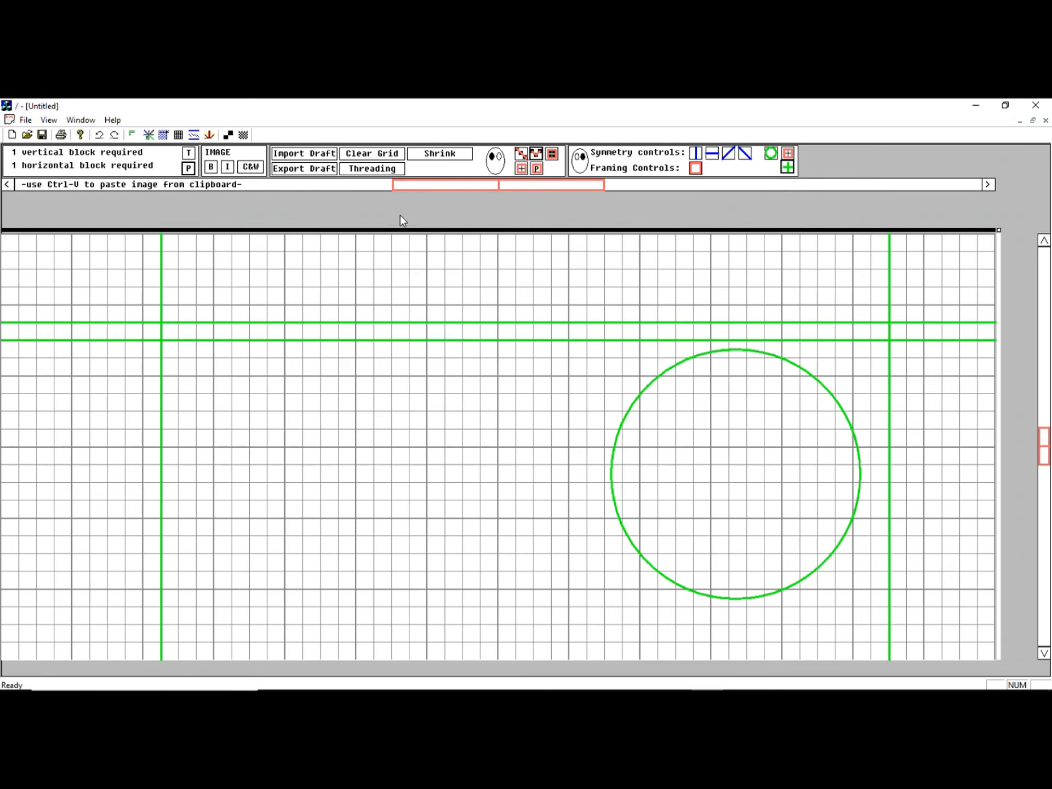
double_click(787, 167)
left_click(771, 153)
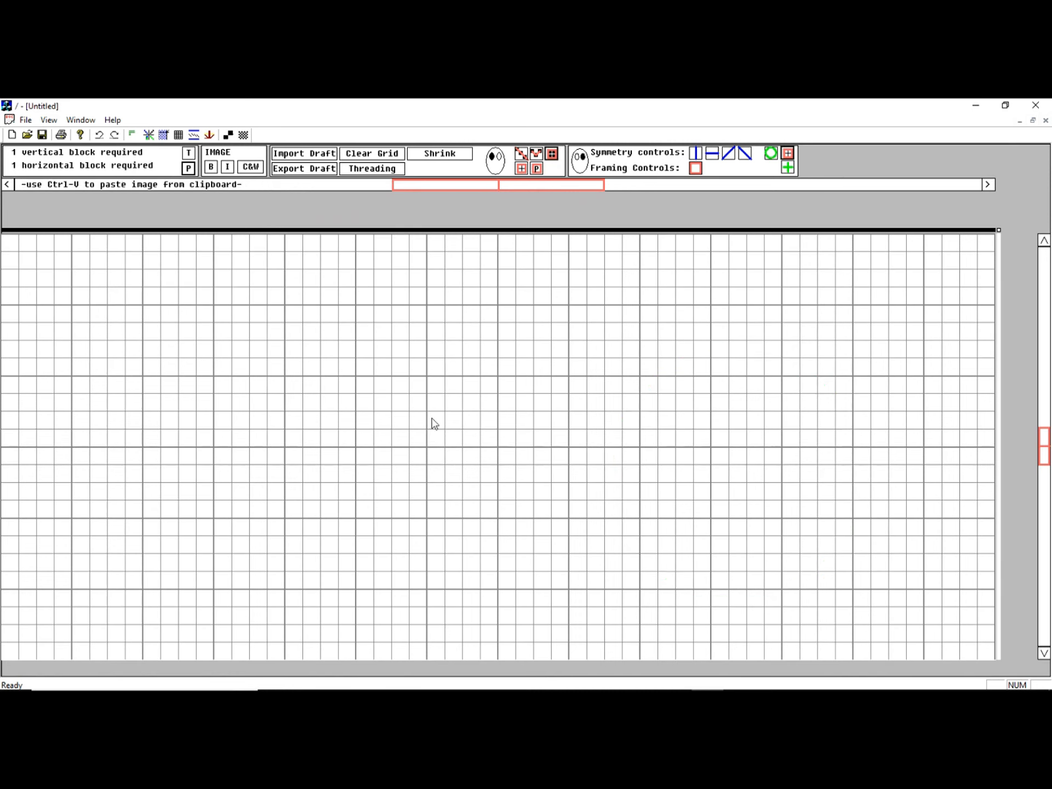
Step: Draw a 12 by 12 block filled square with a 4 by 4 block hole in its centre and frame the square
left_click_drag(436, 386, 637, 587)
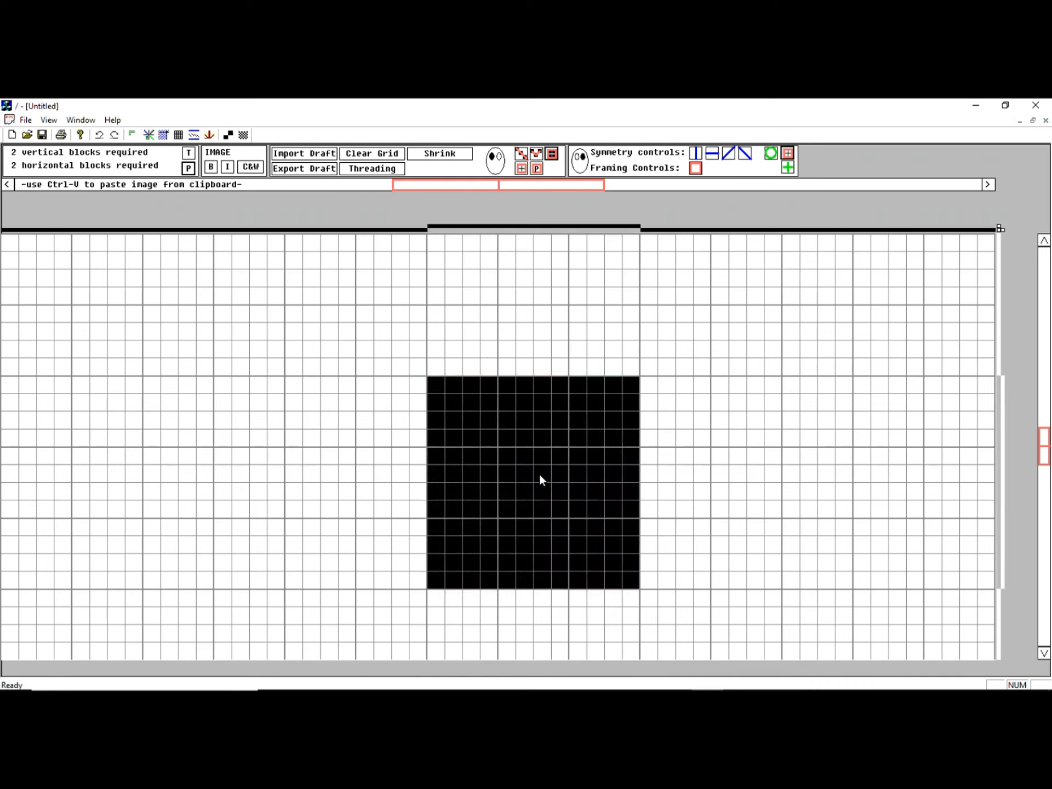
left_click_drag(507, 460, 564, 513)
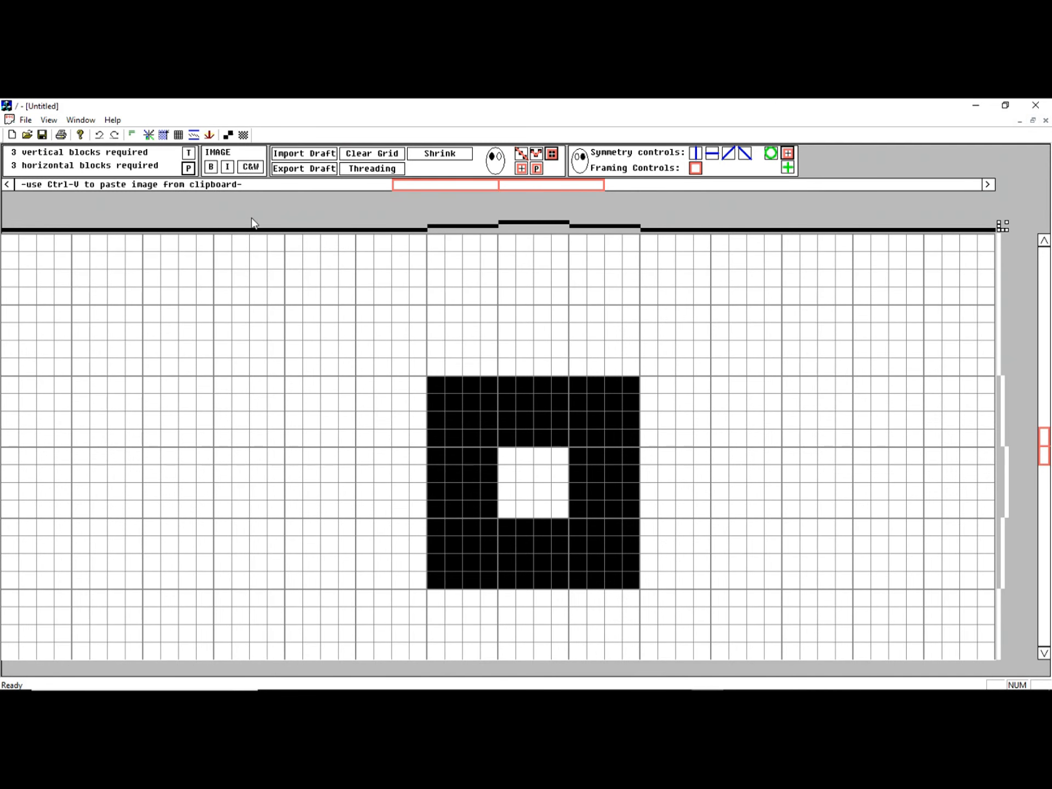
left_click(189, 169)
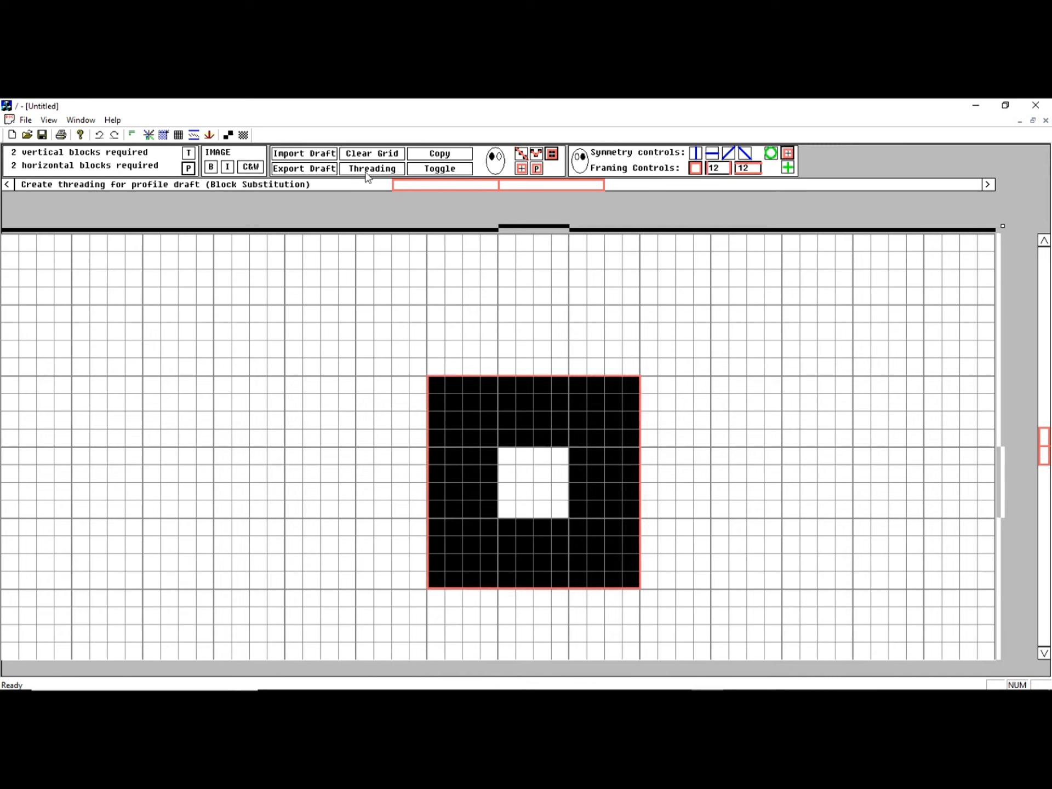
Step: Convert the framed 12 by 12 block profile to a threading draft with the Bronson Lace block substitution
left_click(368, 172)
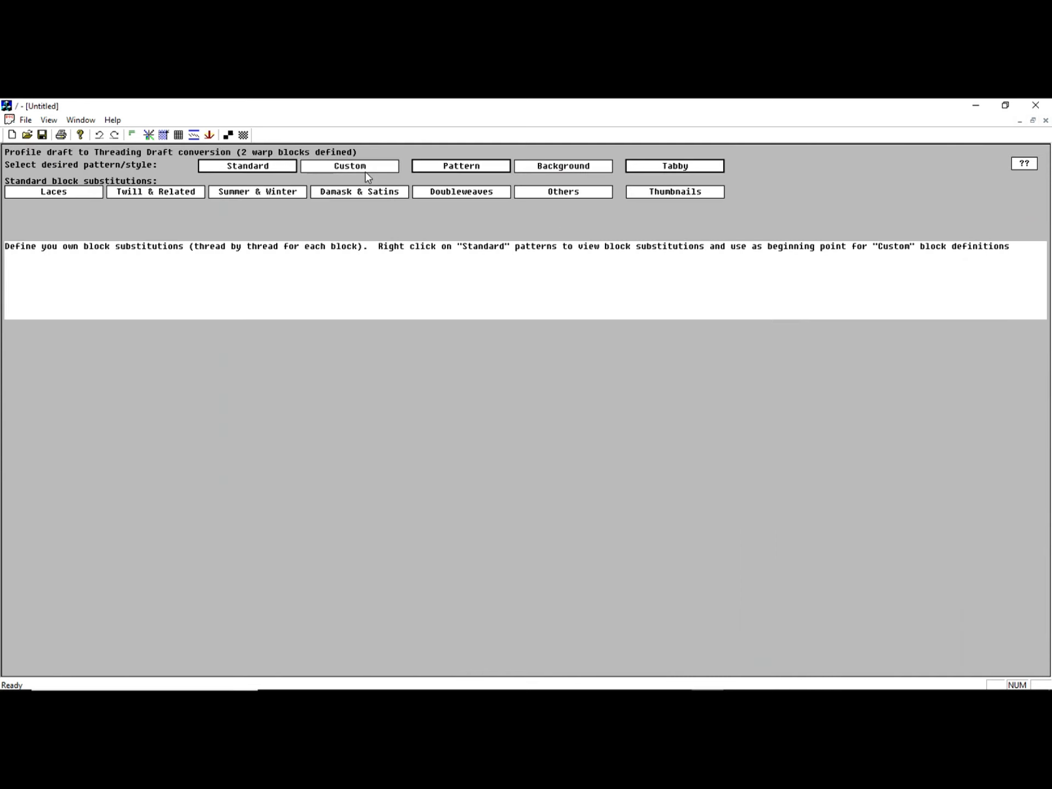
left_click(100, 196)
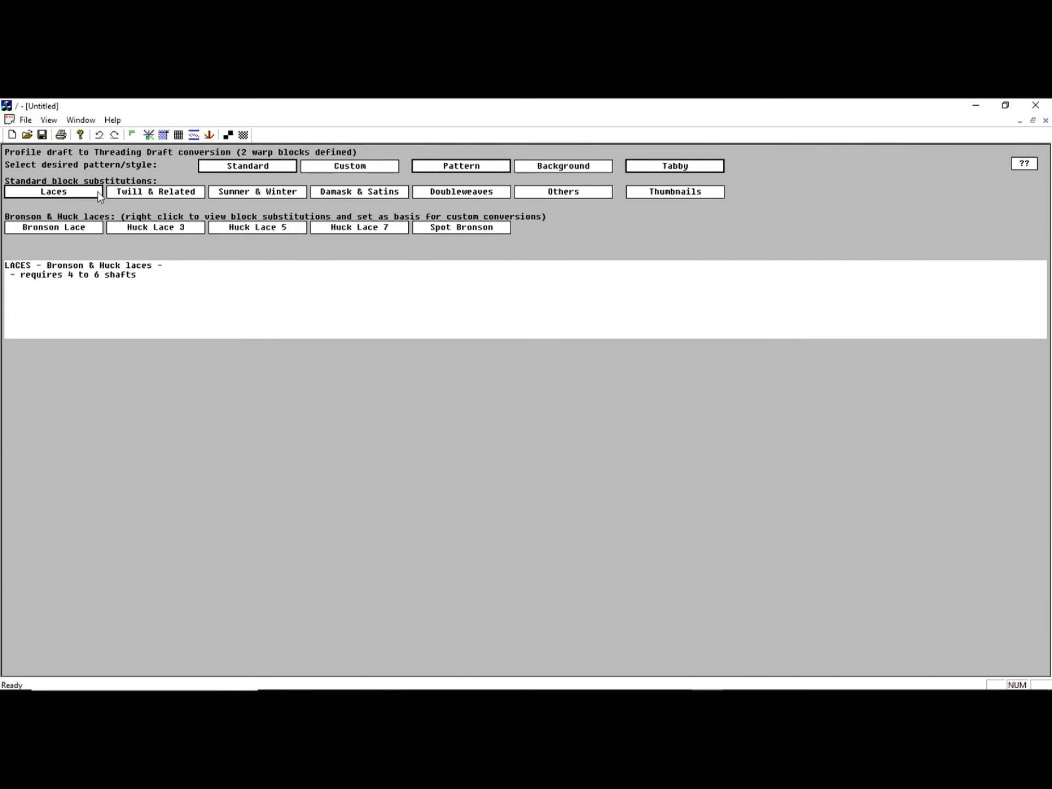
left_click(97, 230)
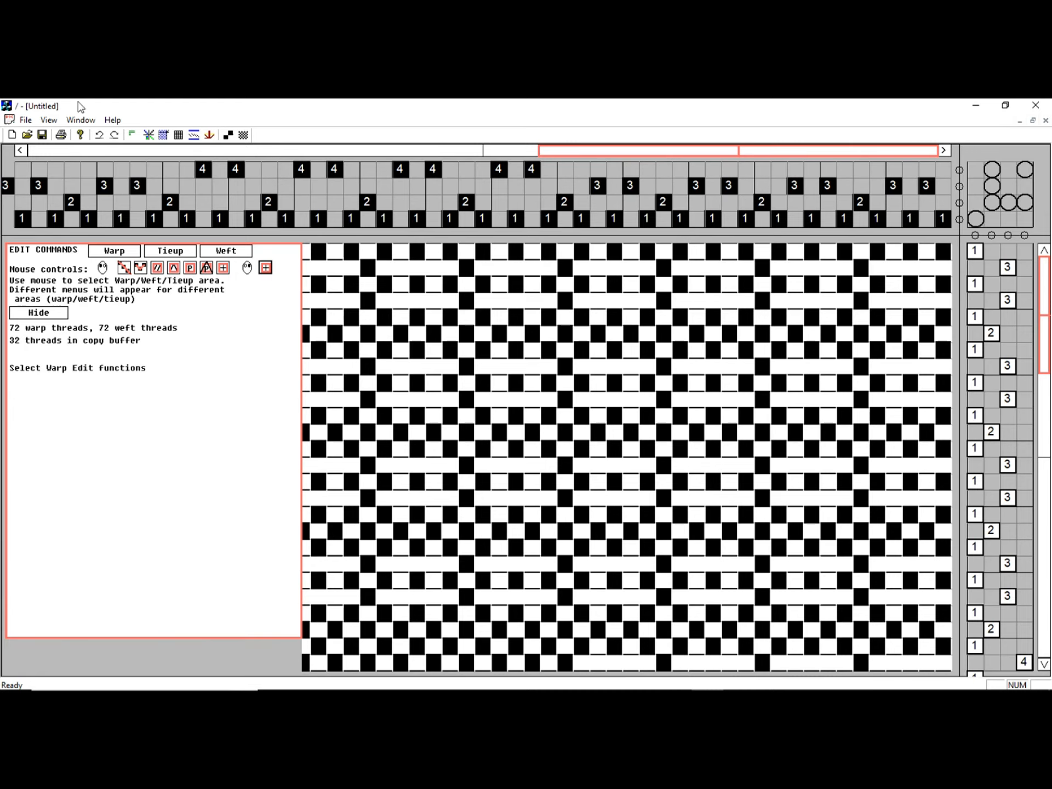
scroll(410, 379, "down", 5)
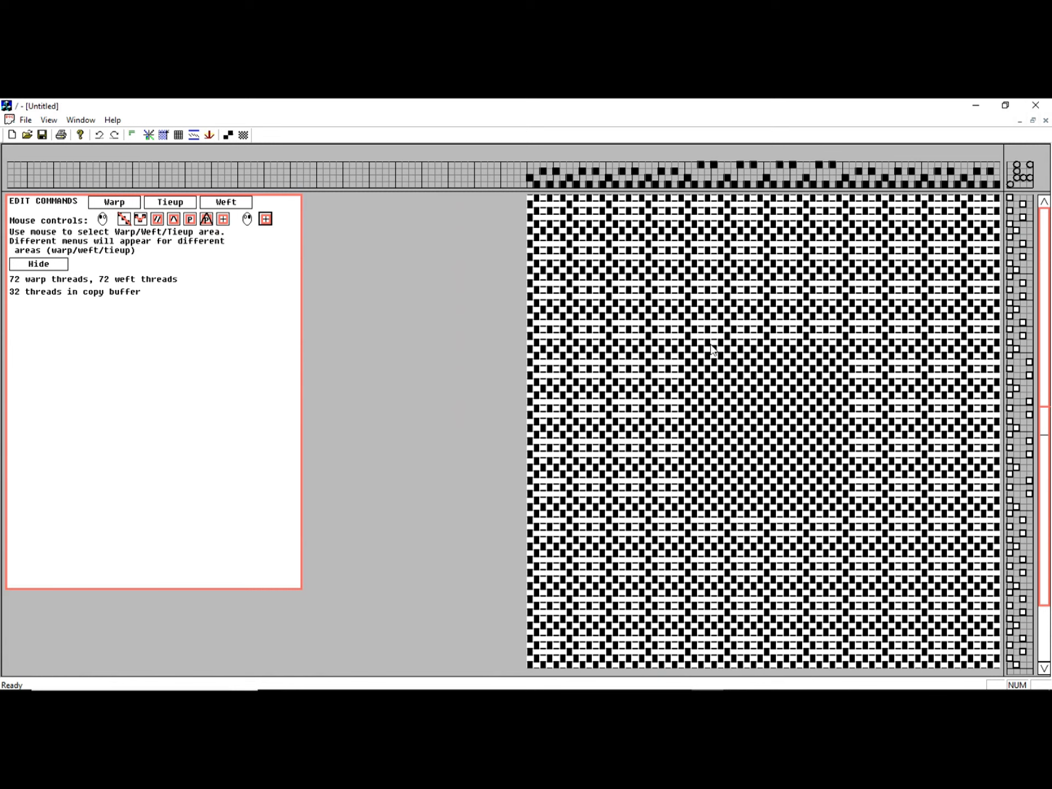
Step: Frame a 14 by 14 block area around the square in the profile grid and convert it to a Huck Lace 3 threading draft
left_click(178, 135)
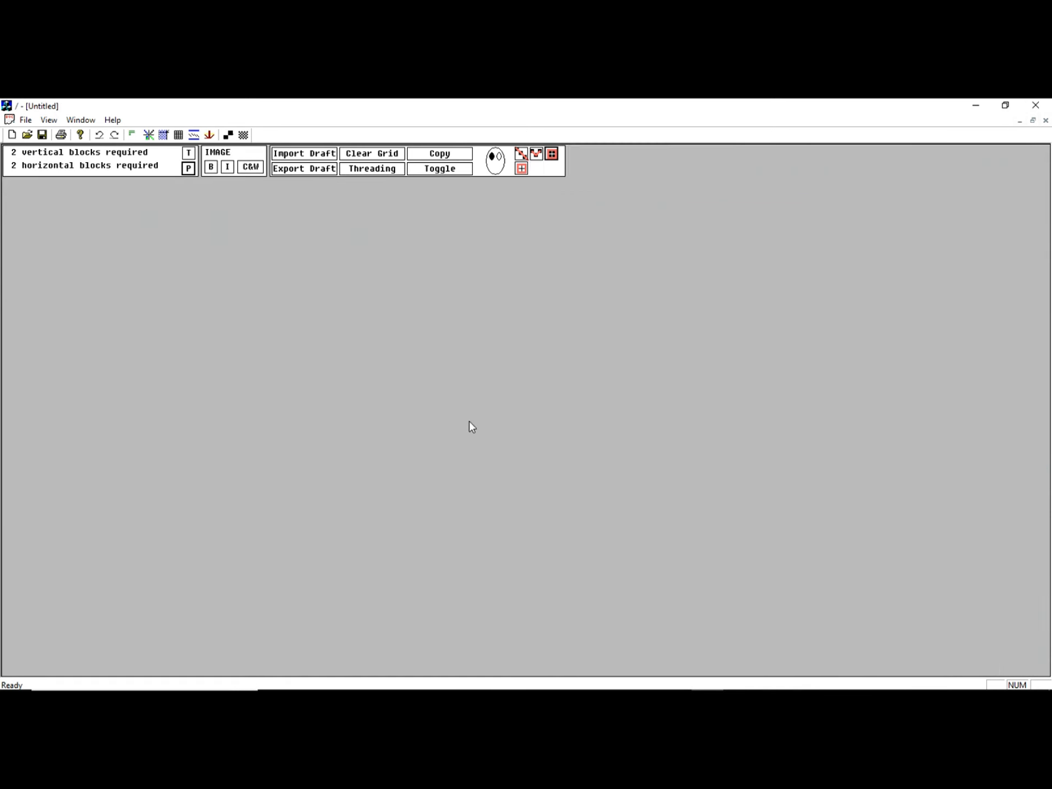
left_click_drag(469, 421, 558, 511)
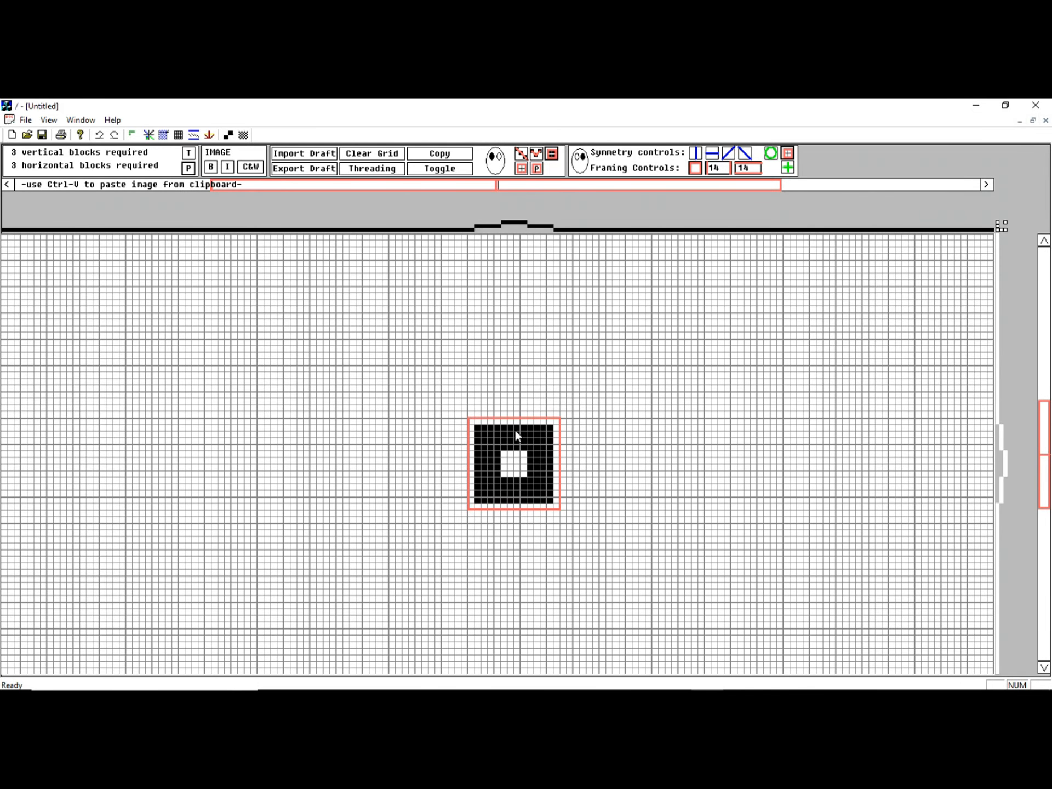
left_click(372, 169)
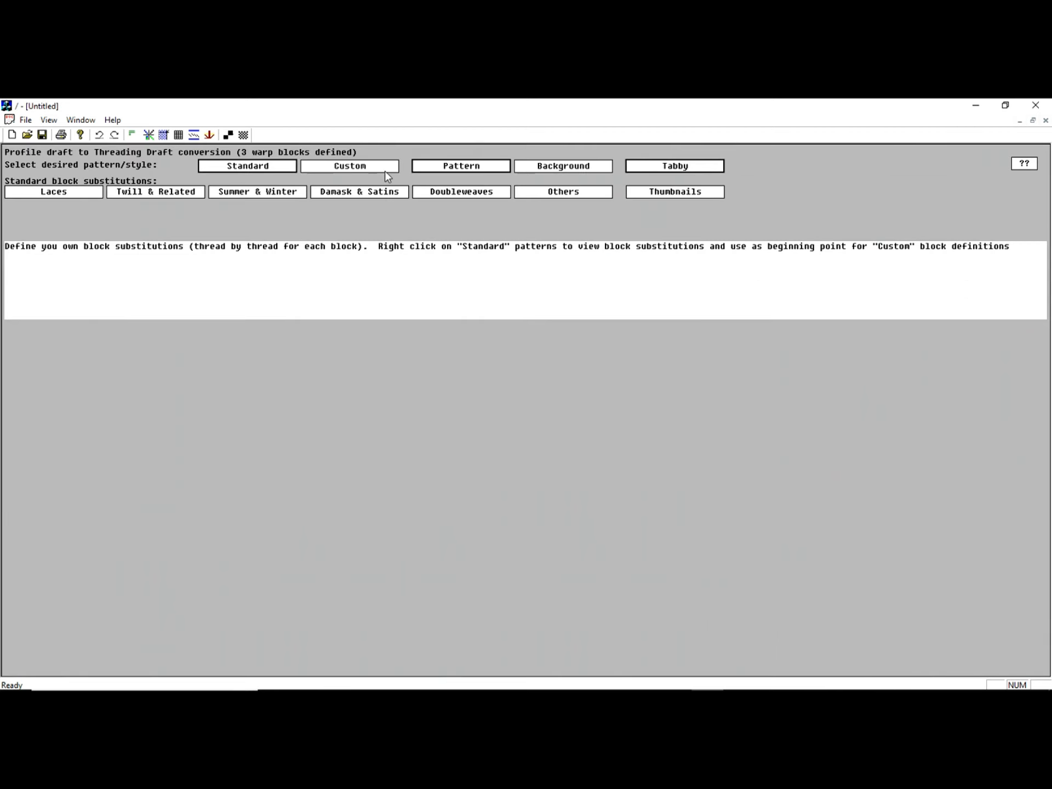
left_click(87, 195)
left_click(120, 228)
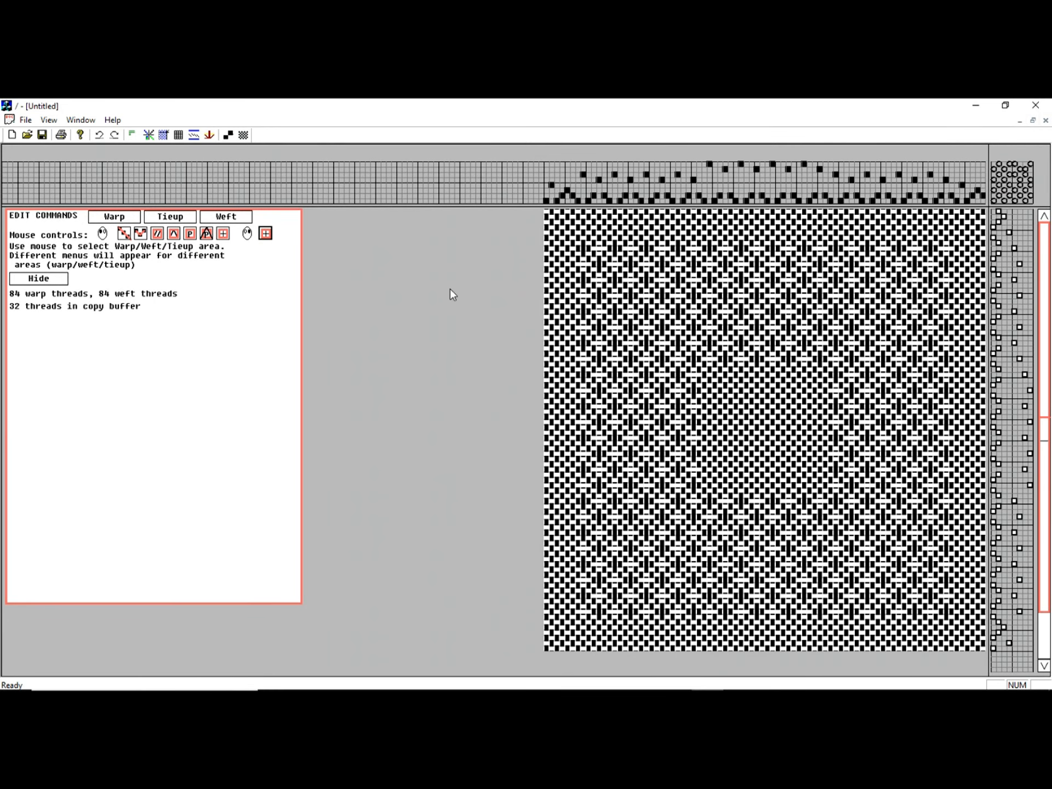
Step: Return to the profile grid and bring the ESCHER1 draft window to the front
left_click(178, 134)
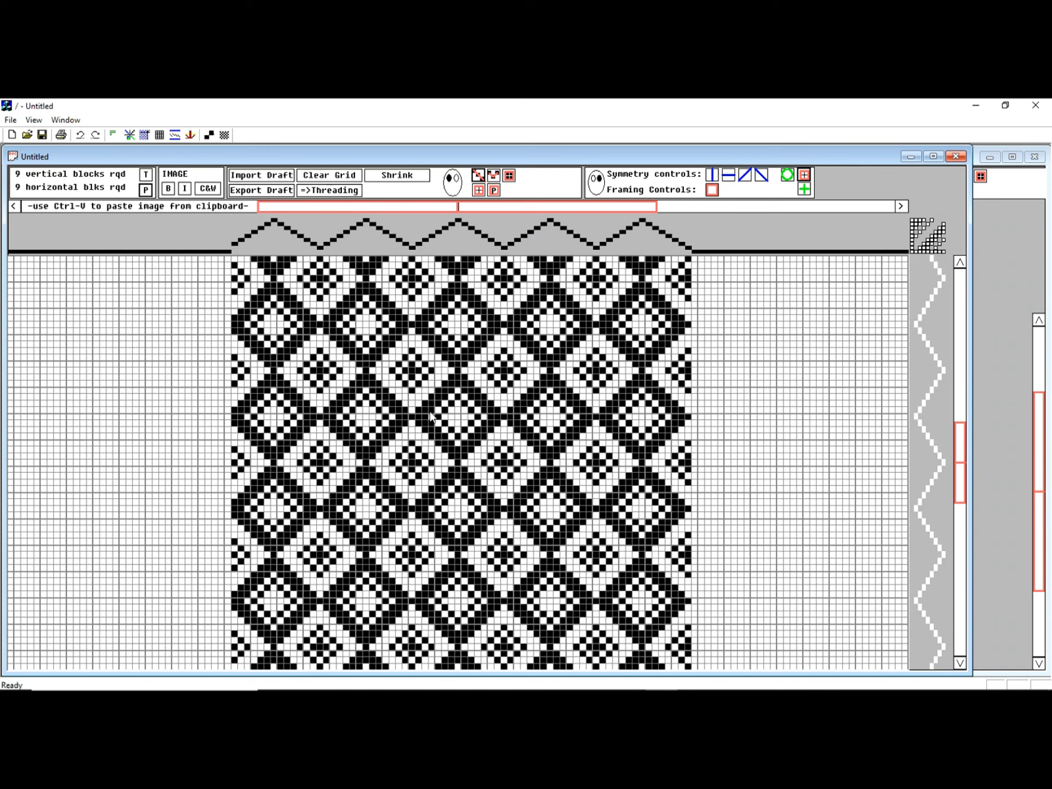
left_click(1012, 197)
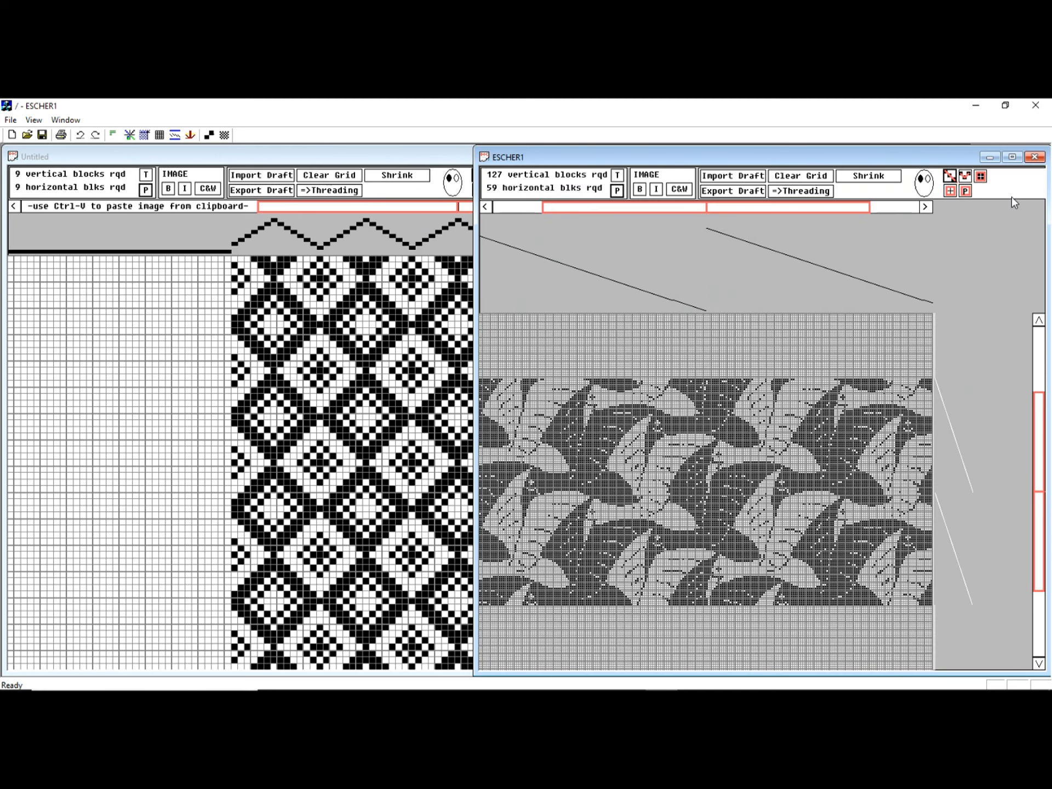